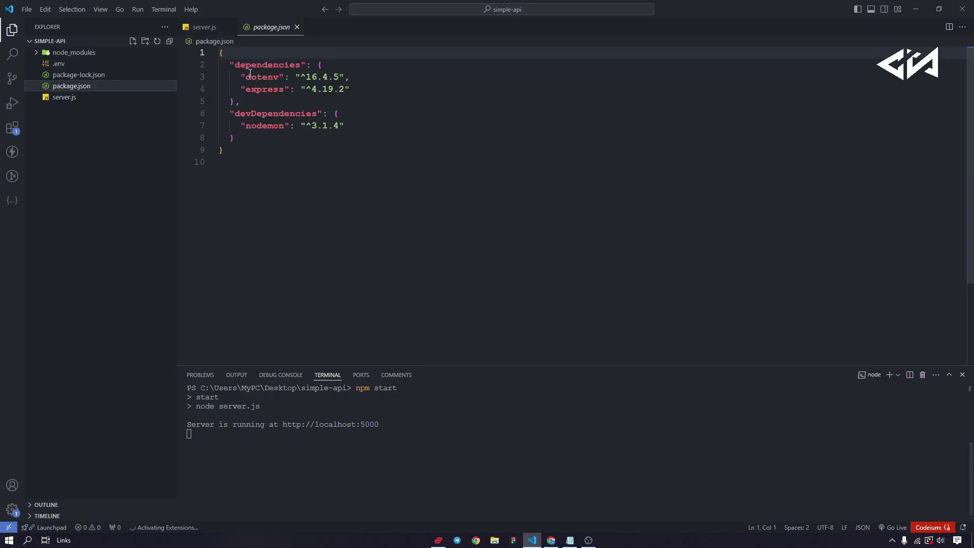
Step: Examine the dependencies and devDependencies listed in package.json, including the nodemon entry
click(250, 73)
click(254, 117)
key(shift+Right)
key(shift+Right)
key(shift+Right)
key(shift+Right)
key(shift+Right)
key(shift+Right)
key(shift+Right)
key(shift+Right)
key(shift+Right)
key(shift+Right)
key(shift+Right)
key(shift+Right)
key(shift+Right)
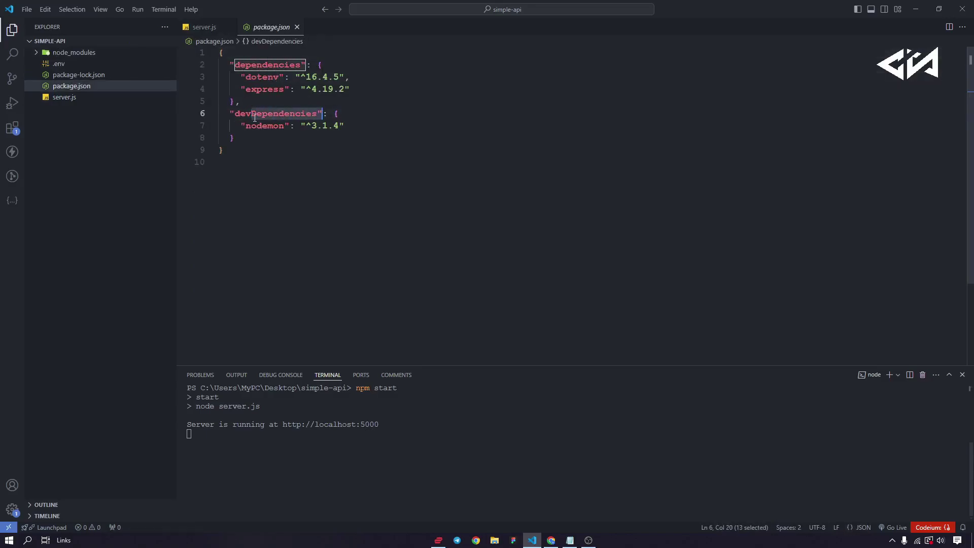
double_click(248, 124)
click(248, 125)
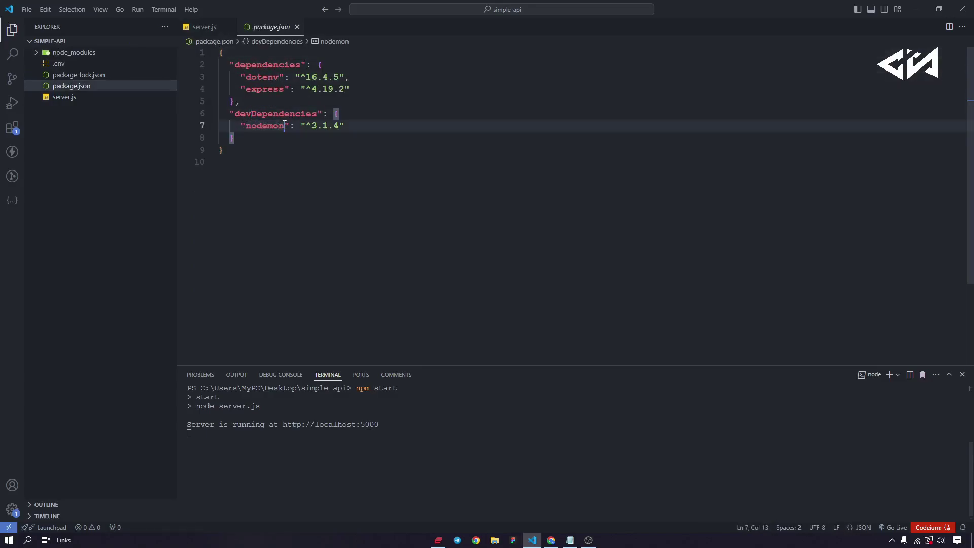
click(417, 81)
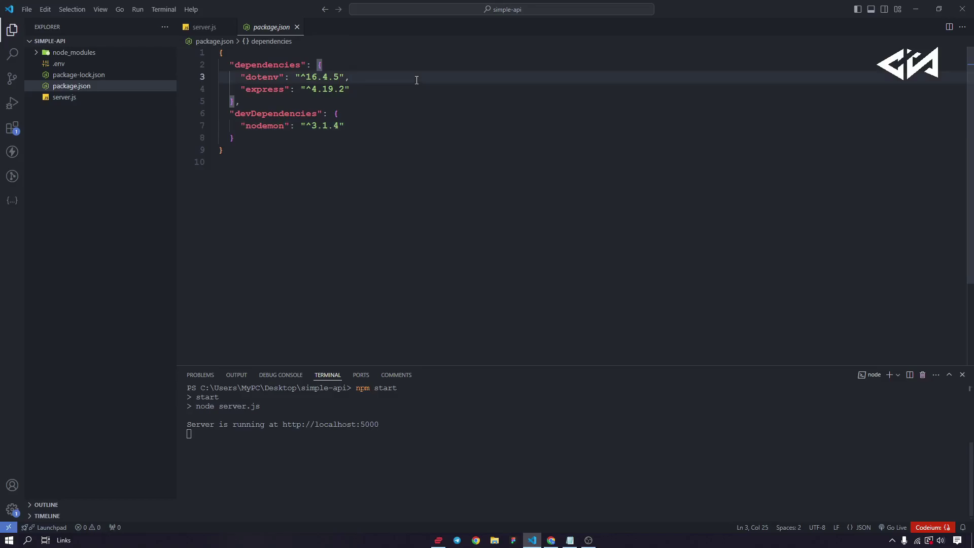
Step: Open the .env file to check its PORT variable and value, and close the file
click(92, 64)
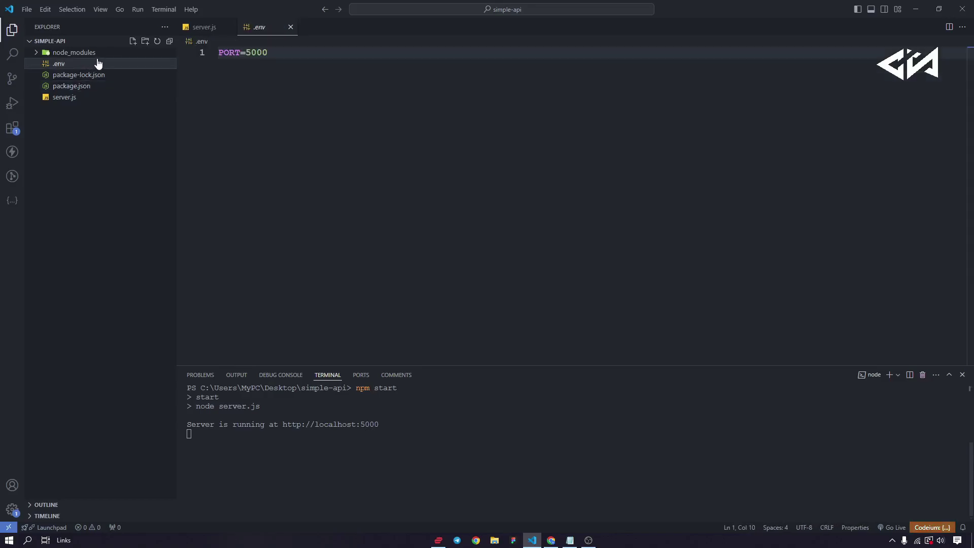
double_click(230, 52)
double_click(257, 52)
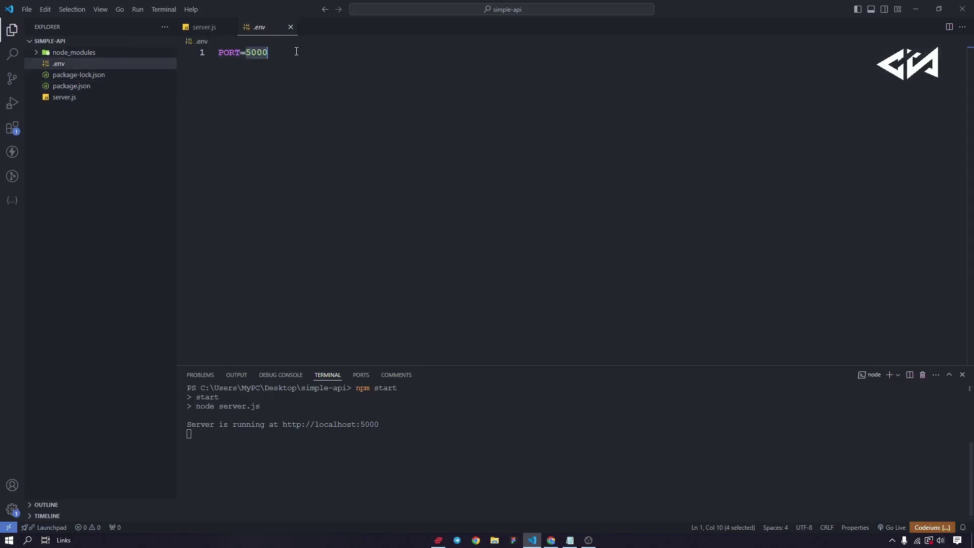
click(299, 52)
click(291, 27)
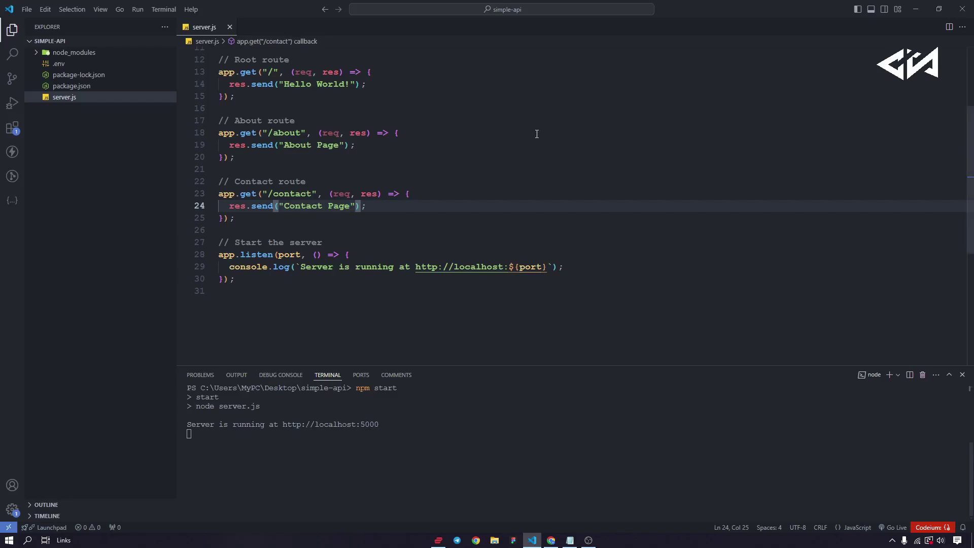
Step: Look over the routes in server.js, switch to Chrome and reload localhost:5000 to check the root route's response
scroll(505, 110, up, 3)
scroll(372, 186, down, 2)
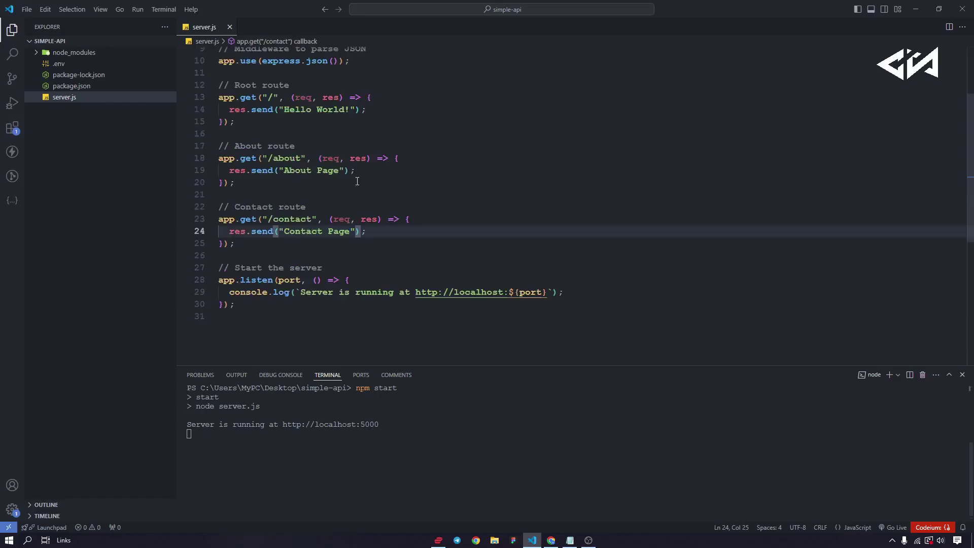
click(912, 14)
click(198, 10)
click(47, 32)
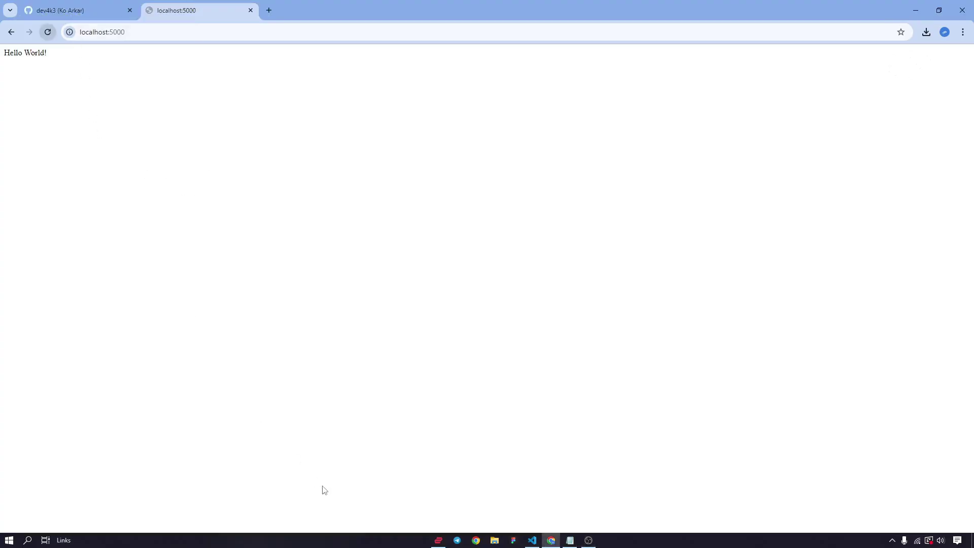
triple_click(68, 54)
click(136, 81)
Step: Look through the GitHub profile overview, including its popular repositories and contribution activity
click(76, 10)
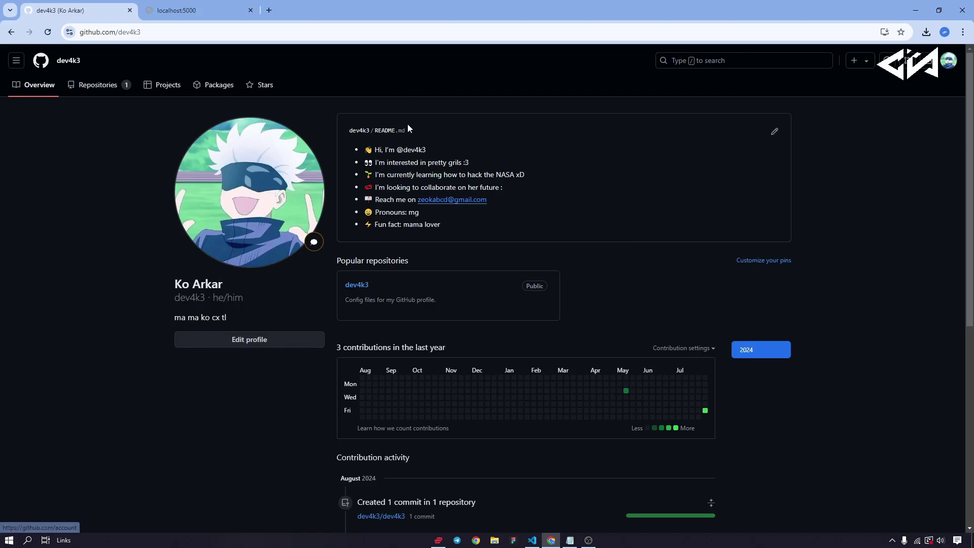
scroll(893, 296, down, 1)
scroll(893, 296, up, 1)
scroll(894, 297, down, 4)
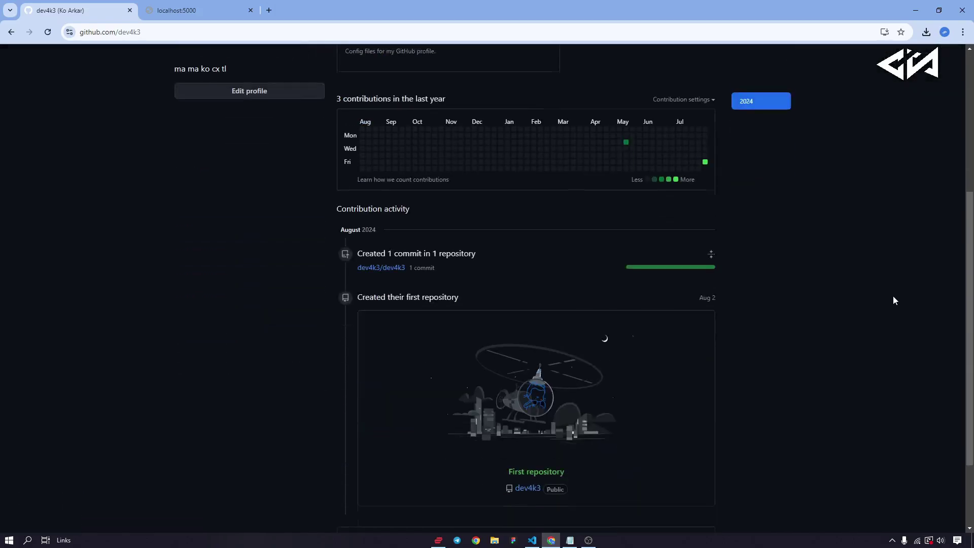
scroll(828, 281, up, 4)
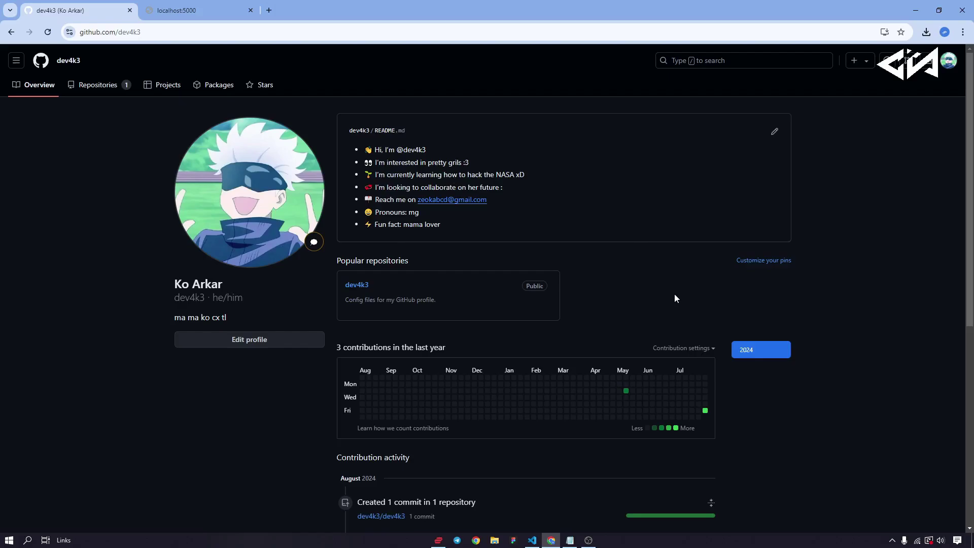
scroll(674, 294, down, 4)
scroll(674, 294, up, 4)
Step: Return to the local API page and load localhost:5000/about to test the about route
click(223, 9)
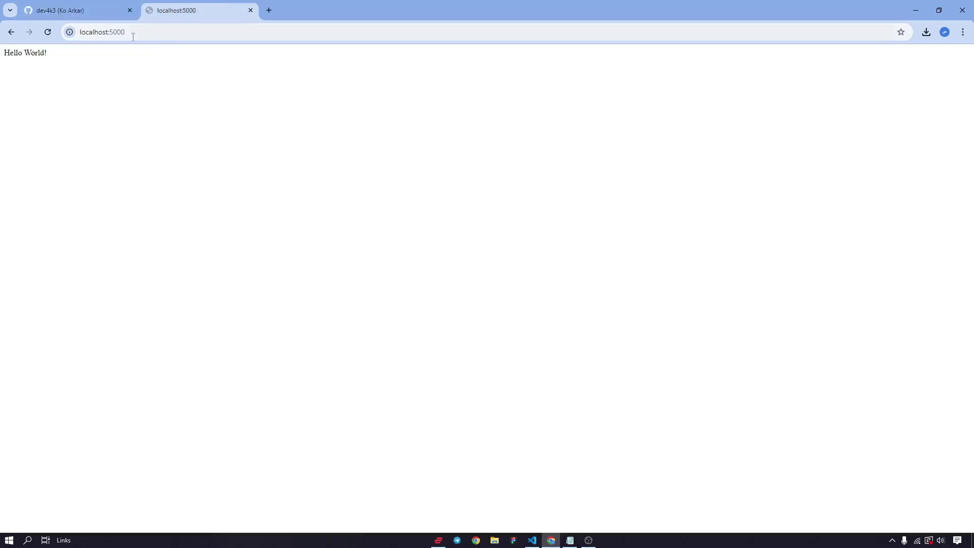
click(277, 31)
text(/)
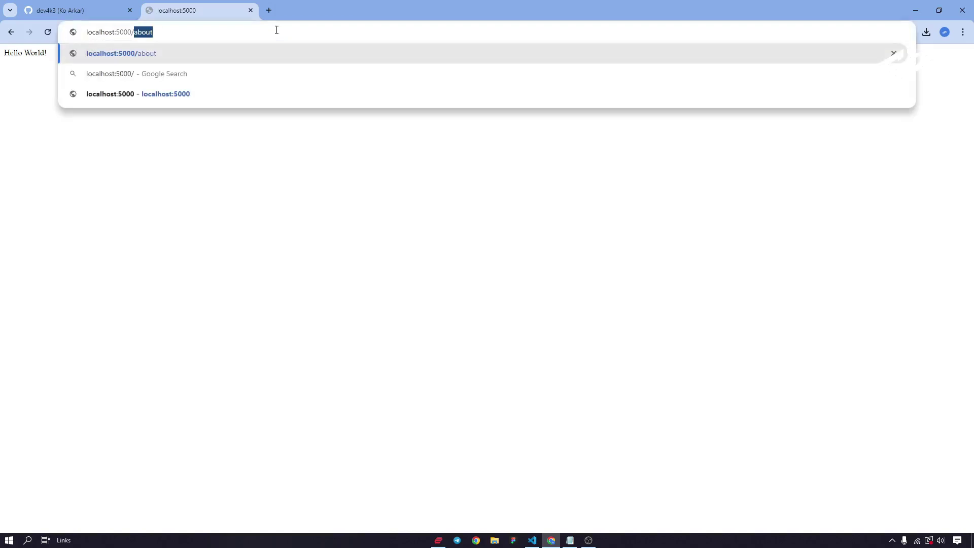
key(Return)
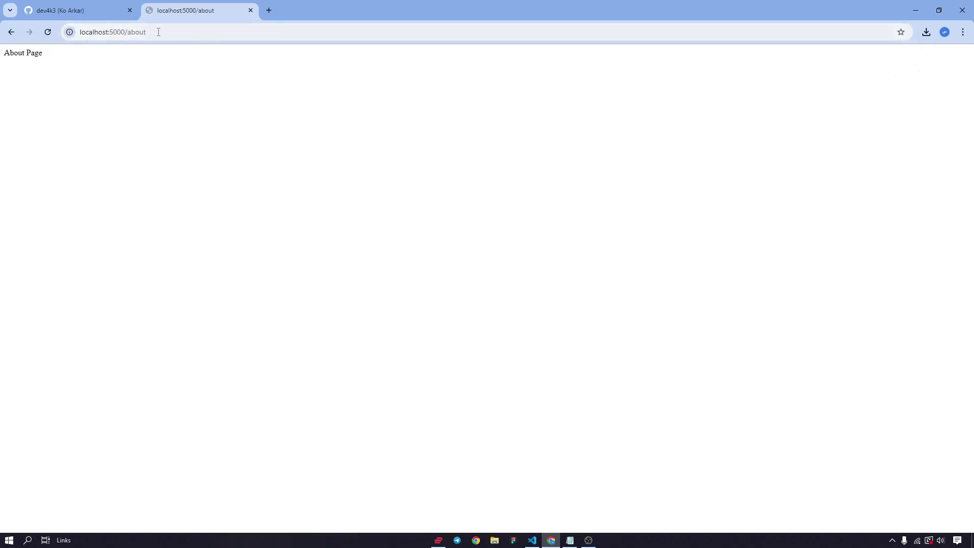
Step: Load localhost:5000/contact and check the contact route's response text
drag(158, 32, 127, 32)
key(BackSpace)
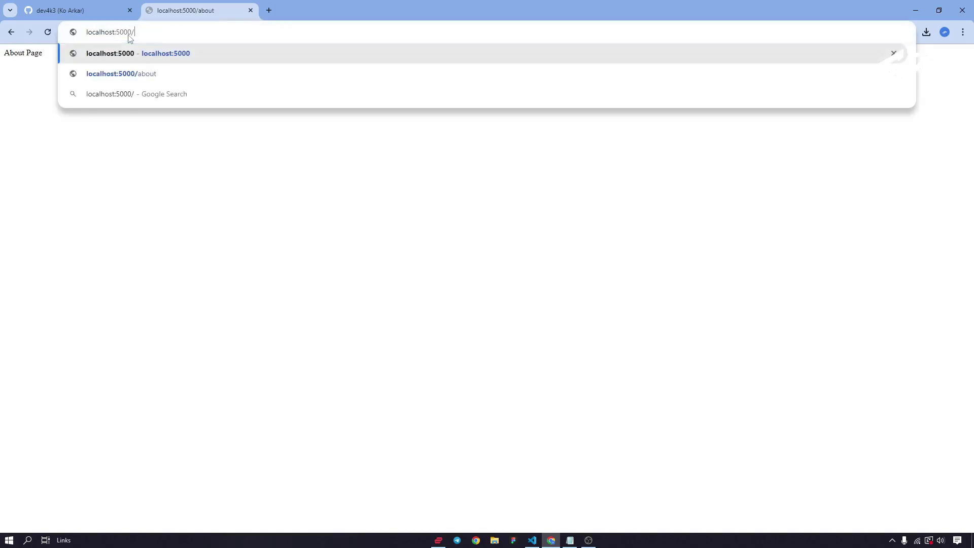
text(cona)
key(BackSpace)
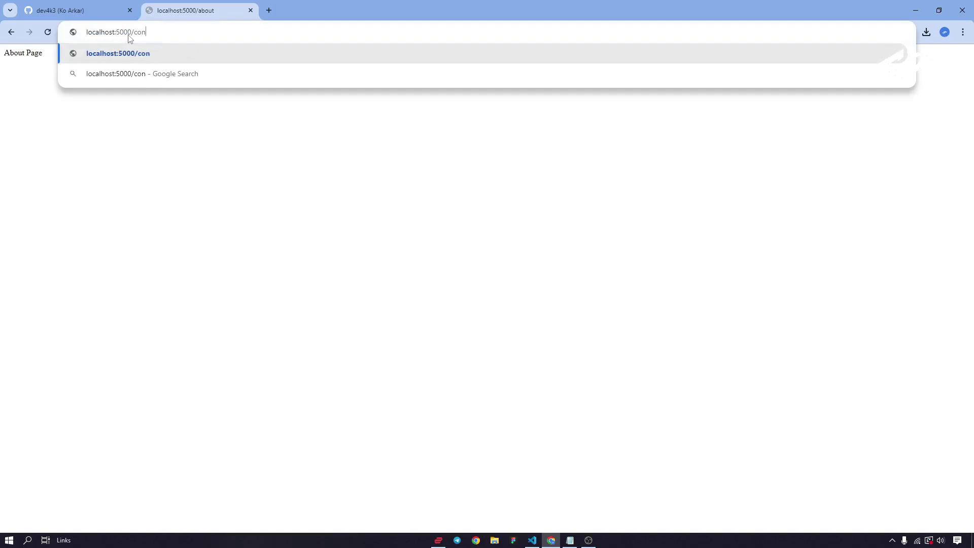
text(tact)
key(Return)
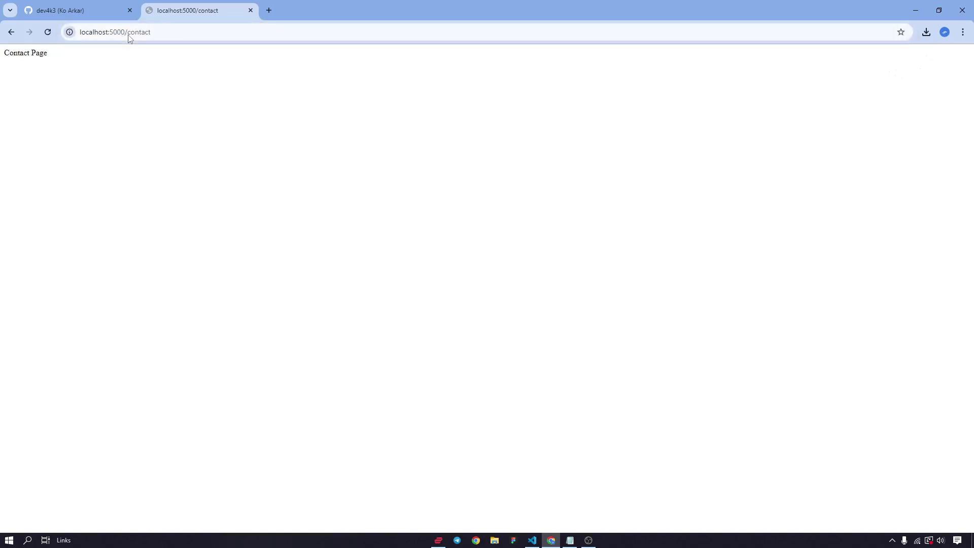
drag(89, 54, 18, 54)
click(89, 59)
Step: Switch to Visual Studio Code and create a file named .gitignore in the simple-api root folder
key(ctrl+Tab)
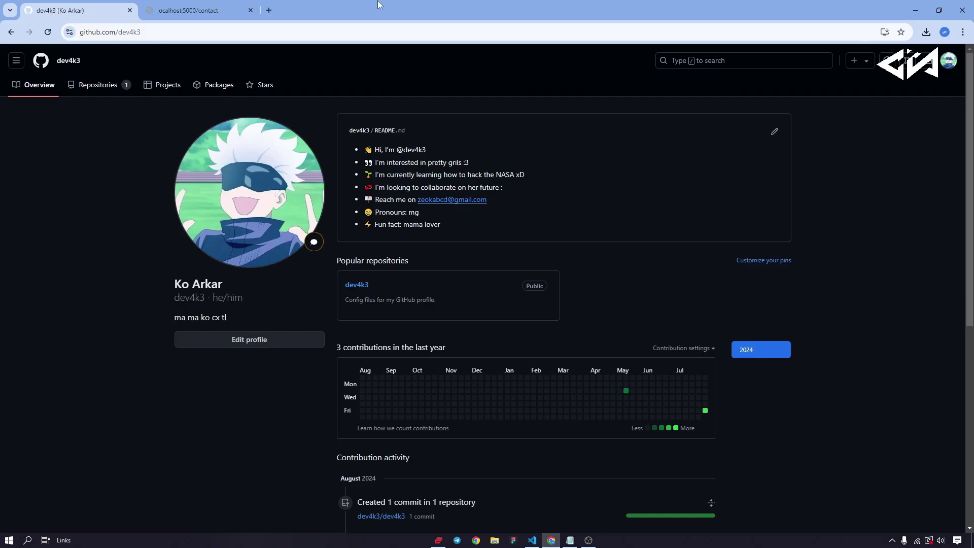
click(533, 540)
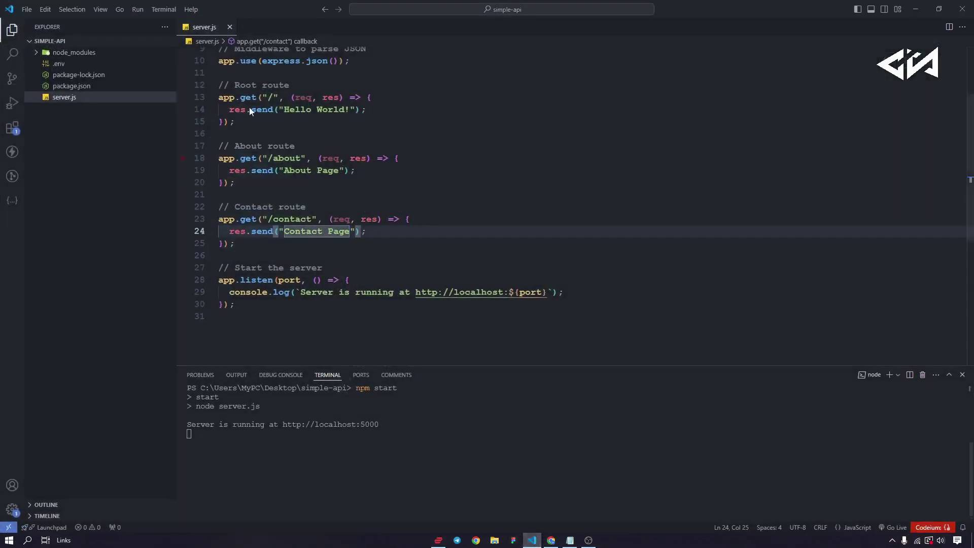
click(583, 97)
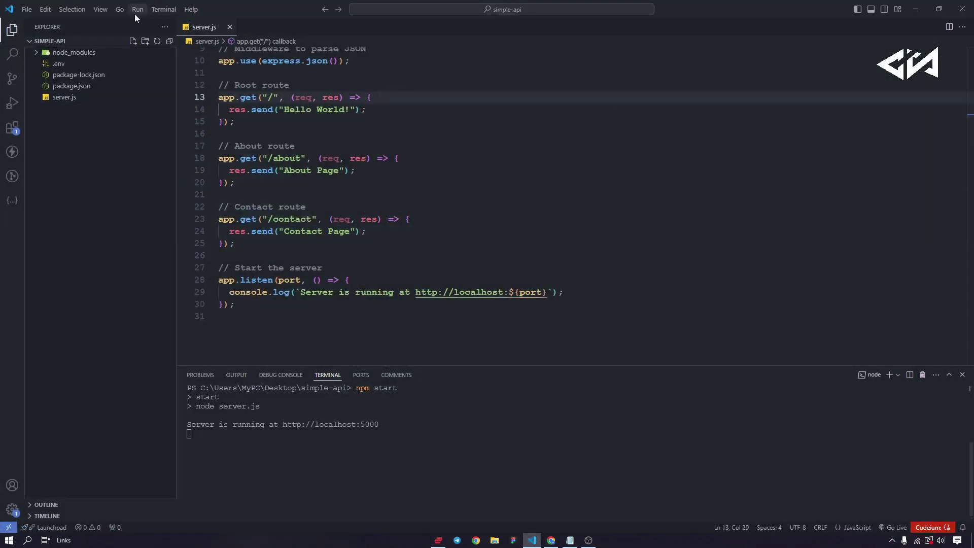
click(132, 41)
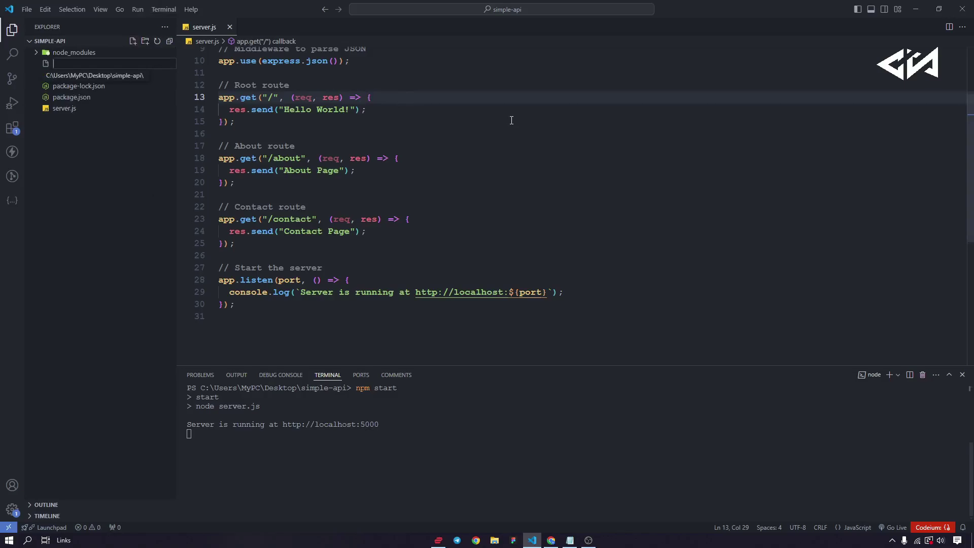
text(.gitignore)
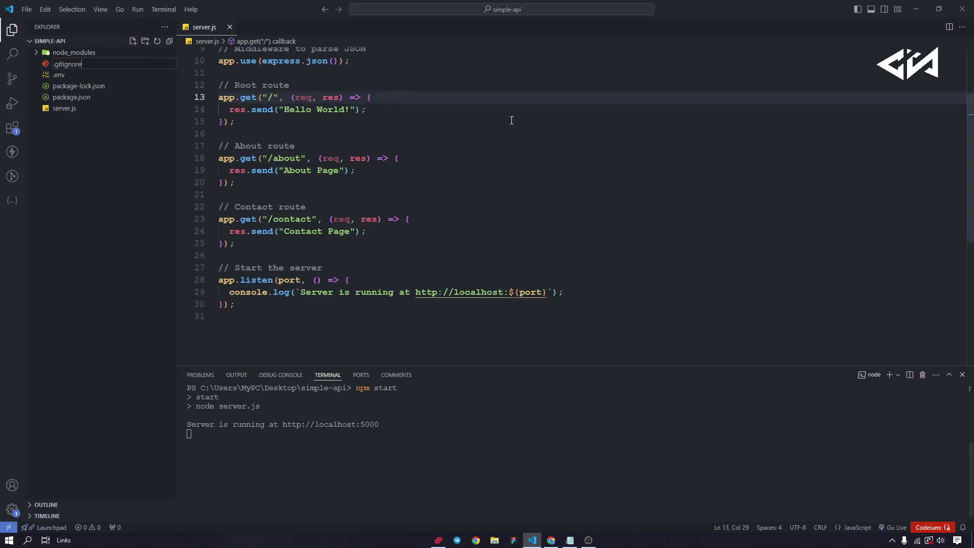
key(Return)
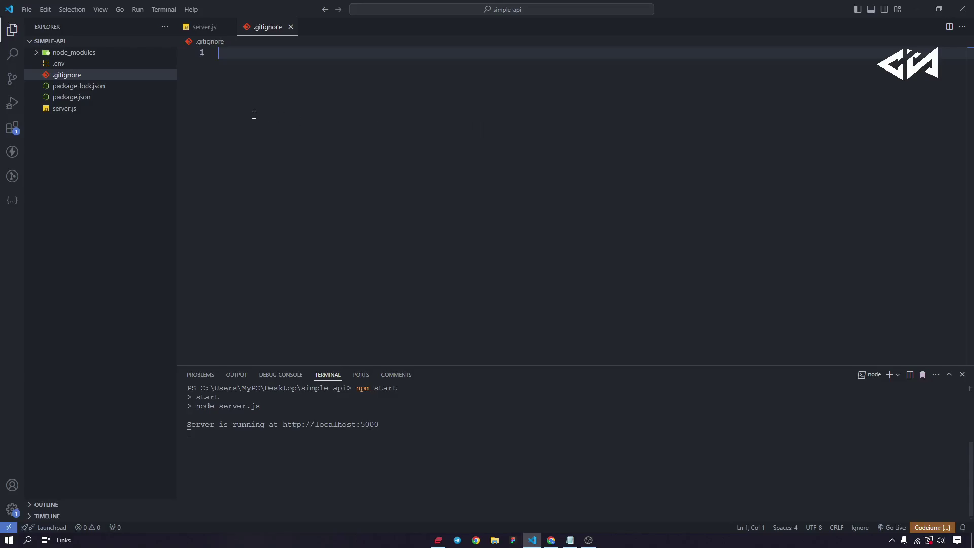
Step: Add .env and ./node_modules as separate lines in .gitignore, save the file and close it
text(.env)
key(Return)
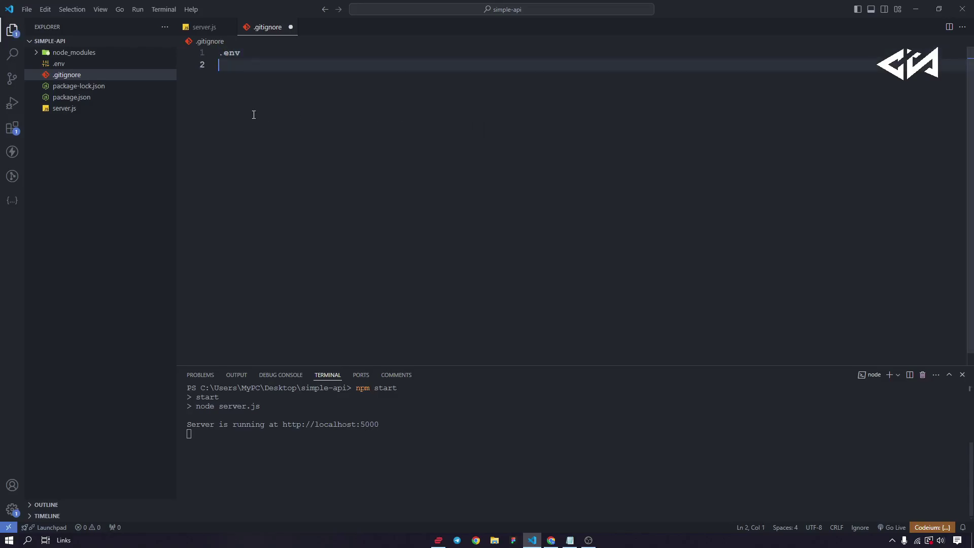
text(node_modules)
click(219, 64)
text(./)
click(283, 113)
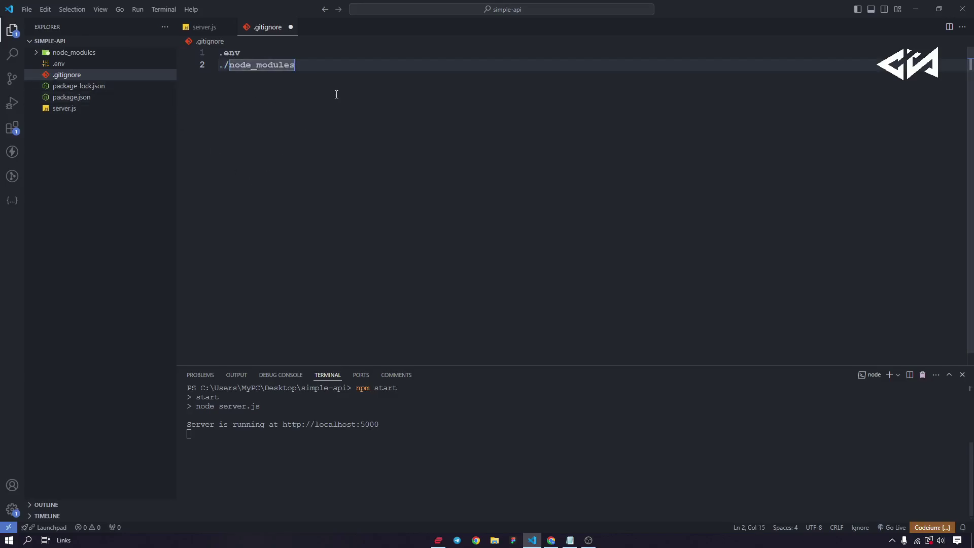
key(ctrl+s)
click(291, 27)
Step: Stop the running Node server in the terminal and confirm terminating the batch job
click(570, 434)
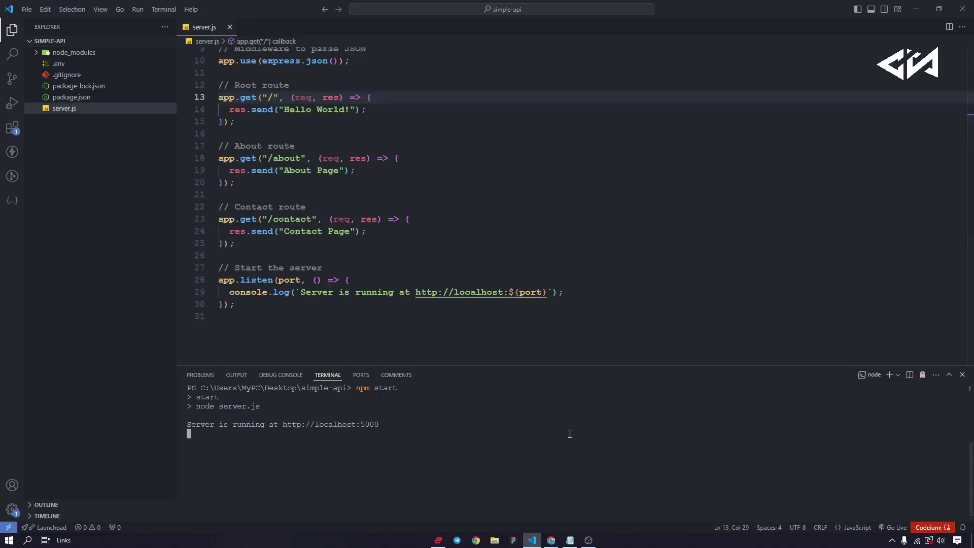
key(ctrl+c)
key(ctrl+c)
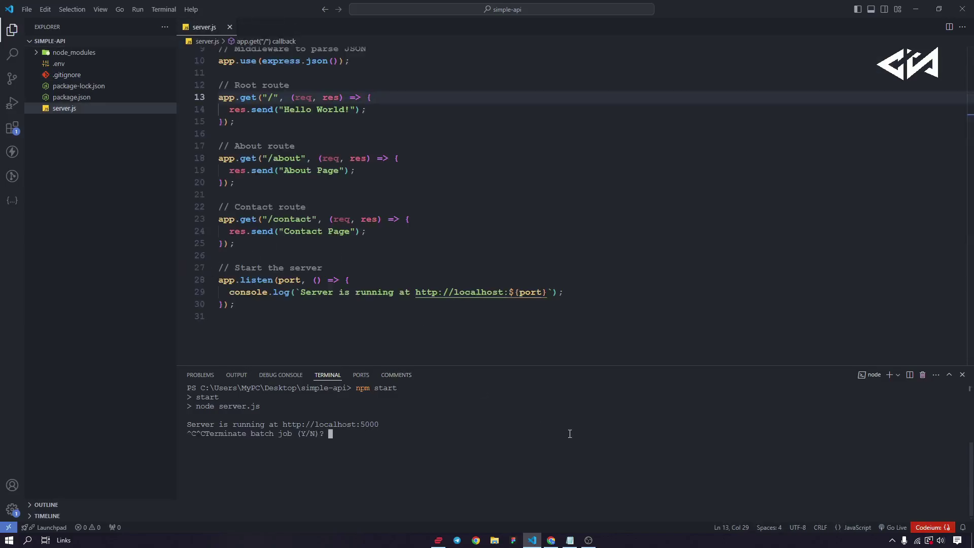
text(y)
key(Return)
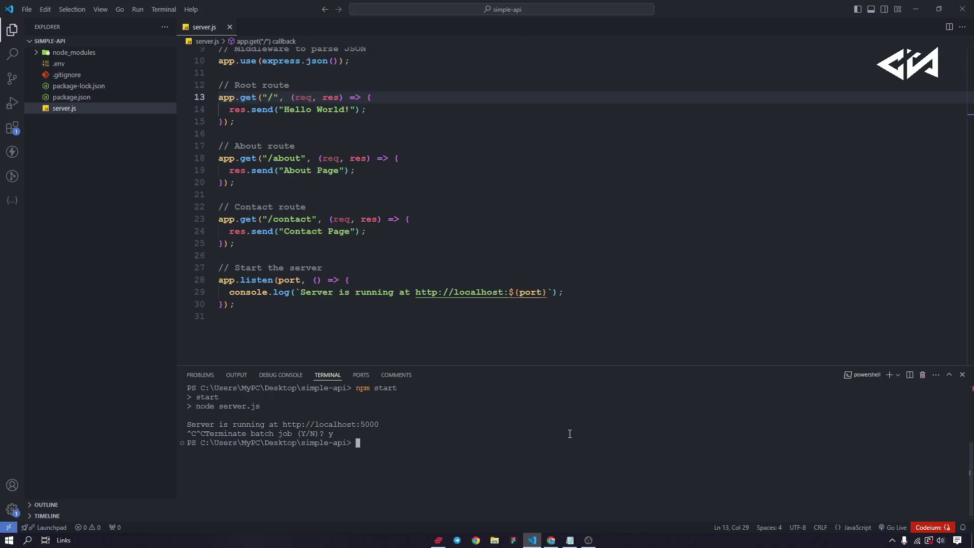
Step: Initialize a Git repository in the simple-api folder with git init
text(git int)
key(Return)
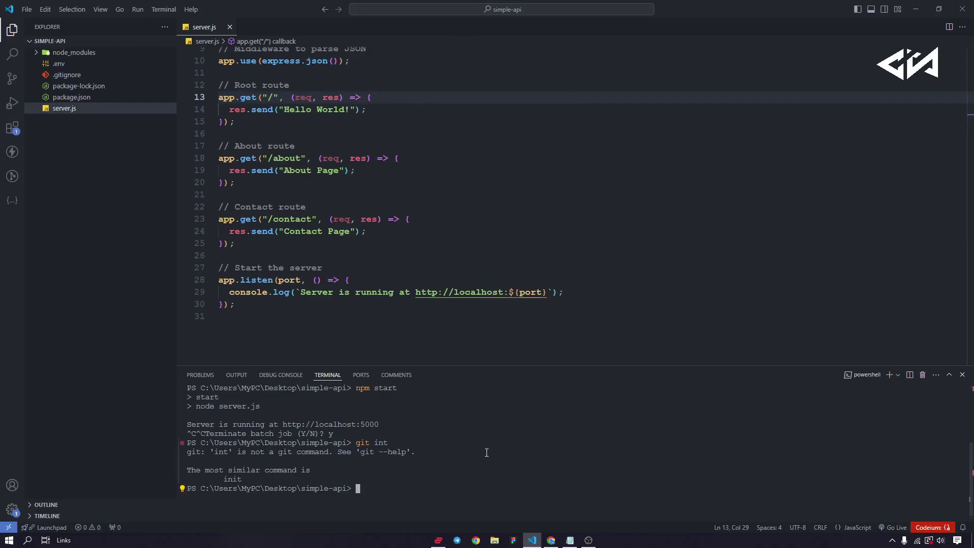
text(git init)
key(Return)
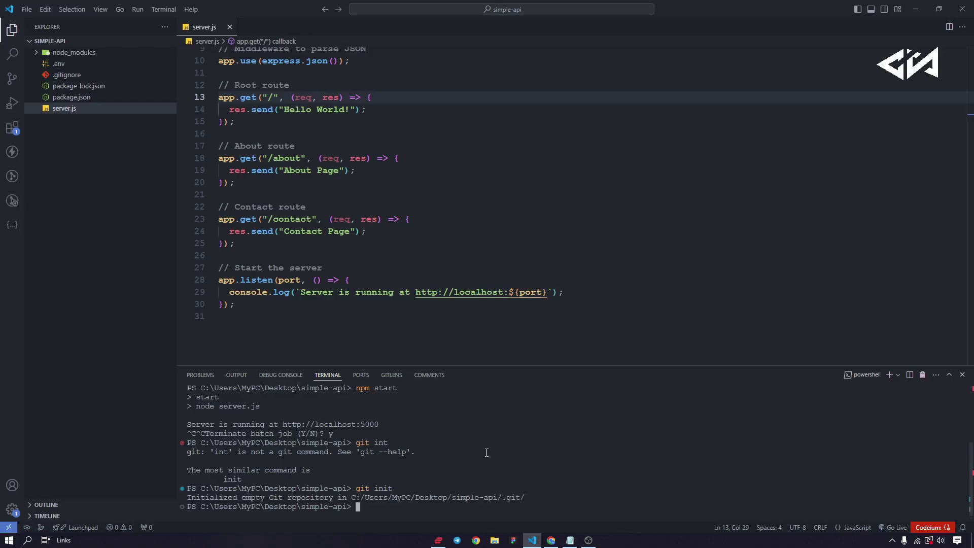
Step: Change the second .gitignore entry to node_modules without the ./ prefix, save the file and close it
click(124, 76)
click(313, 70)
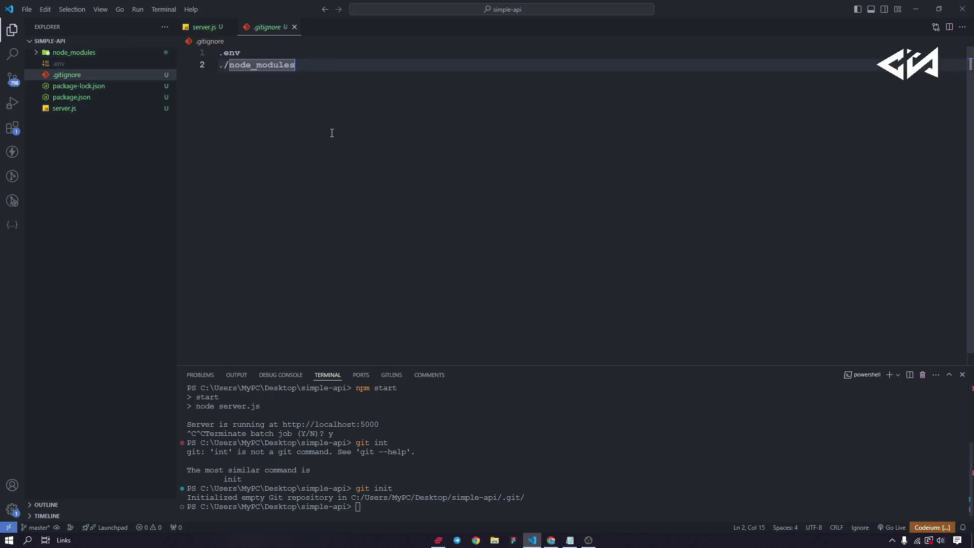
click(229, 64)
key(BackSpace)
key(BackSpace)
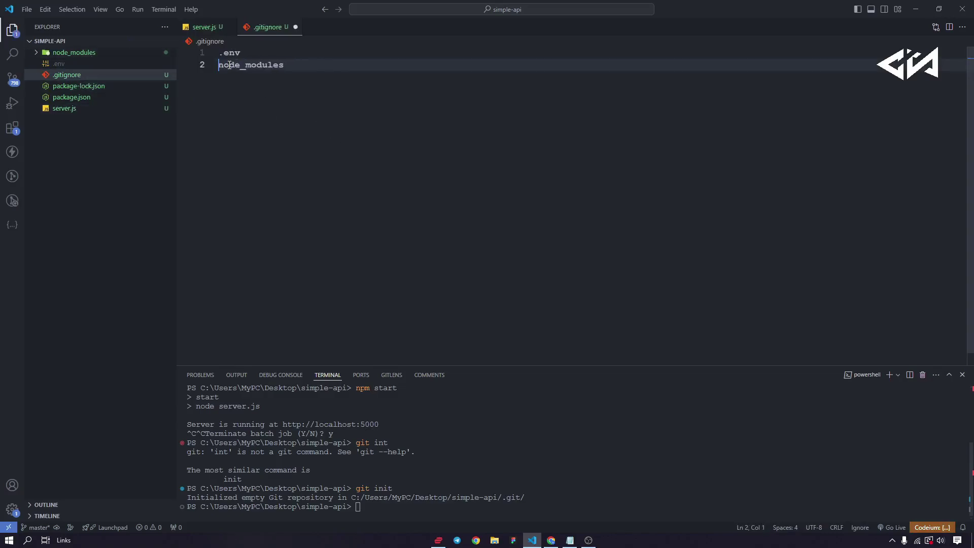
key(ctrl+s)
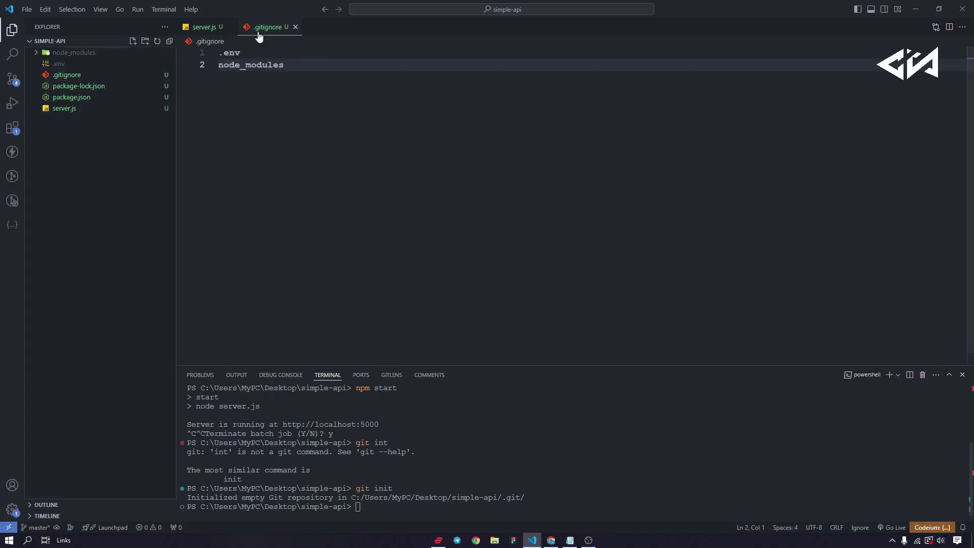
click(295, 27)
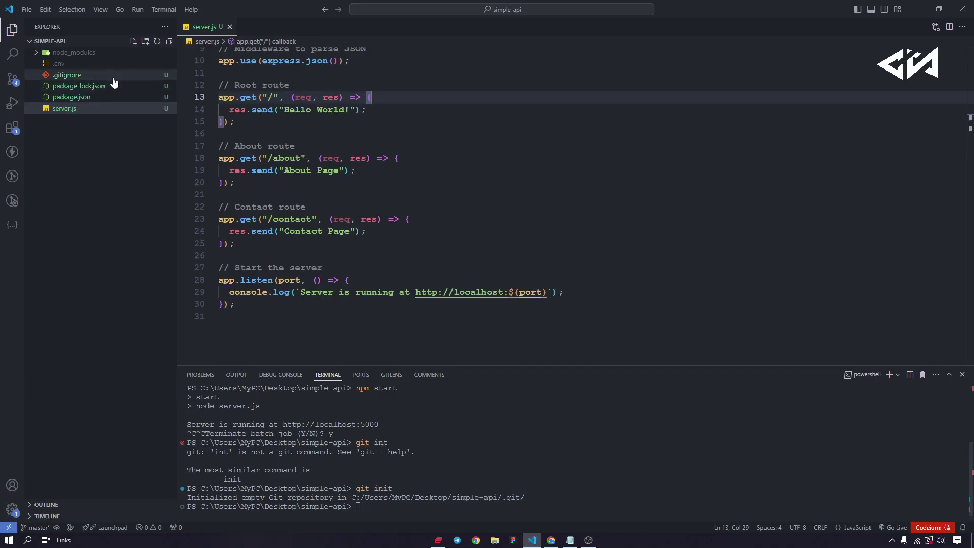
click(403, 117)
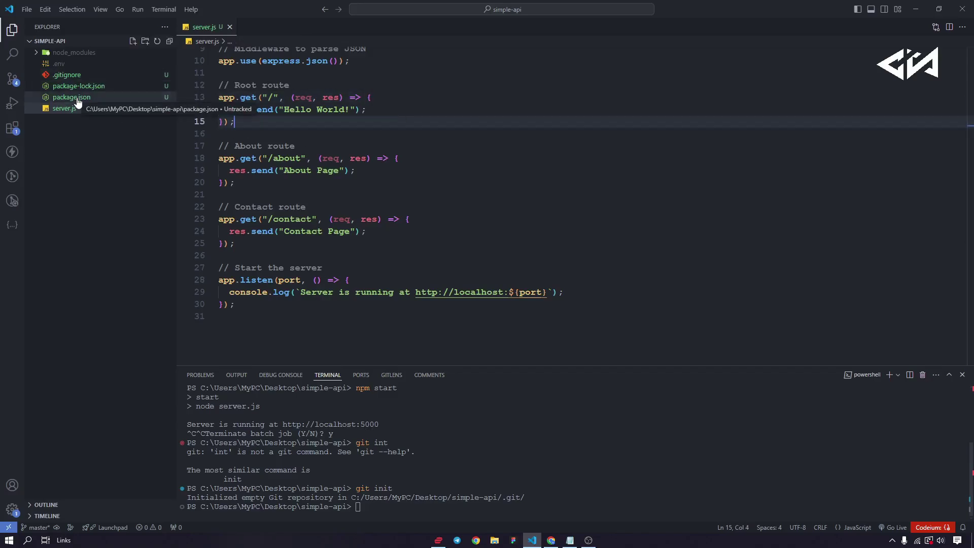
Step: Open package-lock.json to look over its dependency entries, and return to server.js
click(157, 97)
click(161, 86)
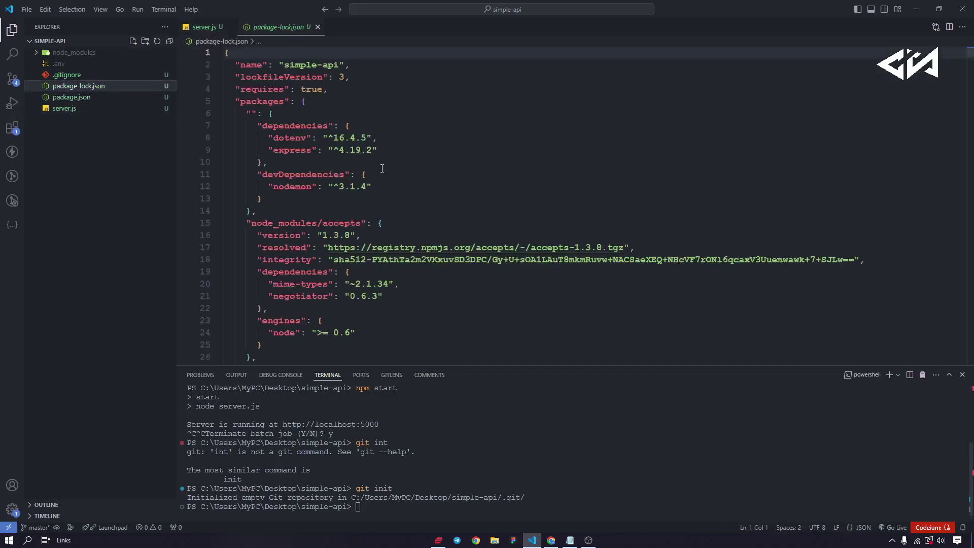
click(84, 109)
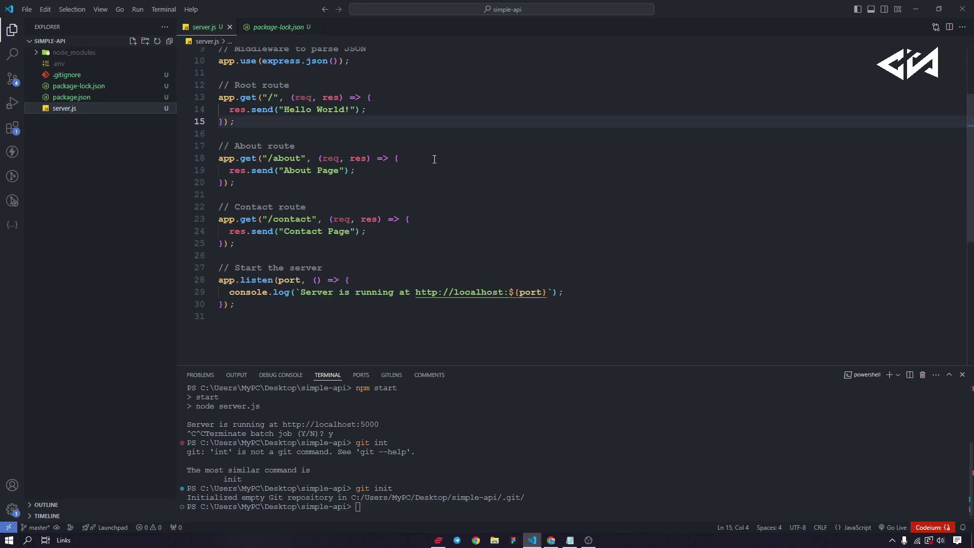
click(689, 355)
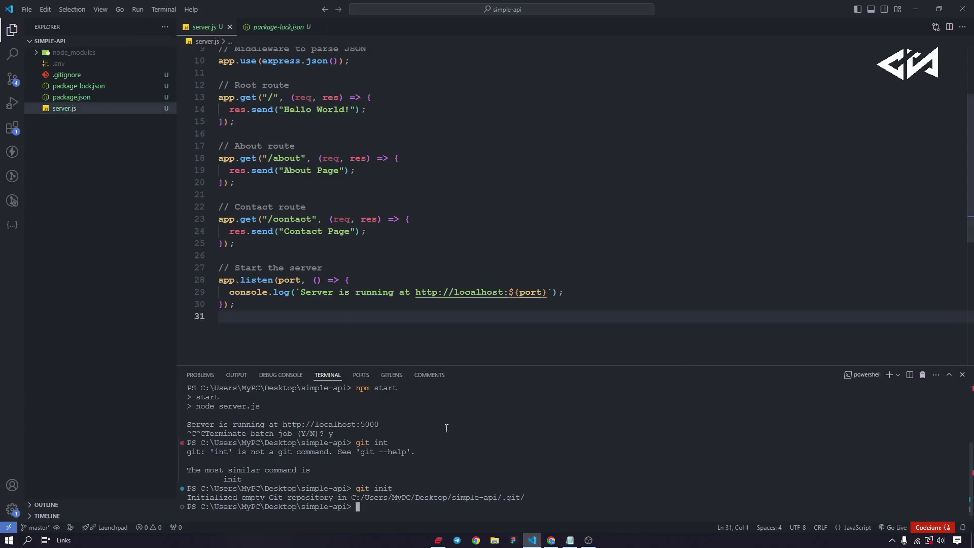
Step: Switch to GitHub in the browser and create a new private repository named simple-api
click(551, 540)
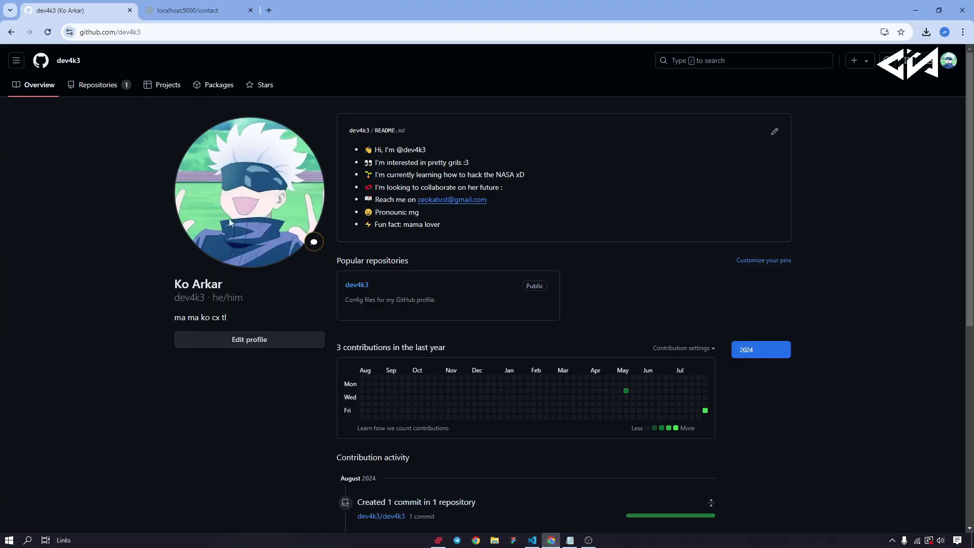
click(109, 86)
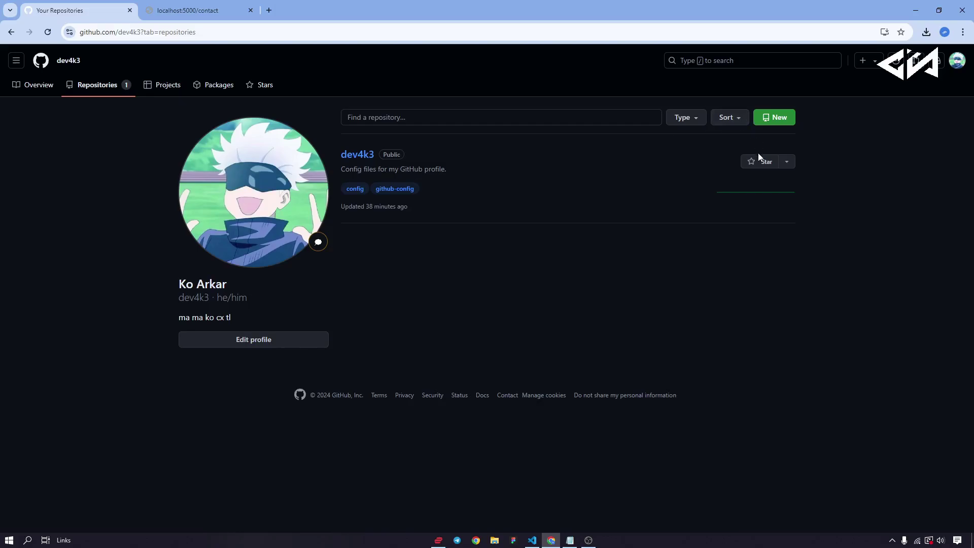
click(765, 124)
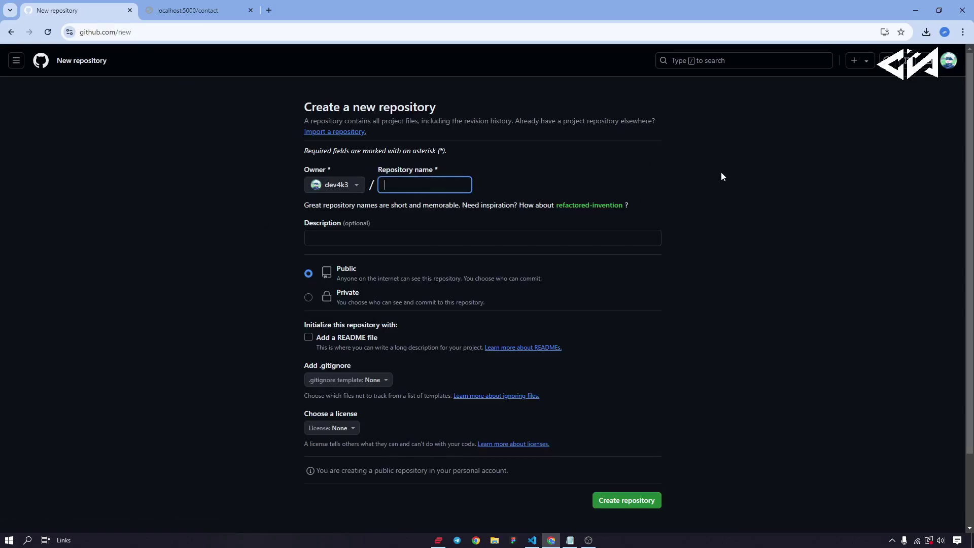
text(sim)
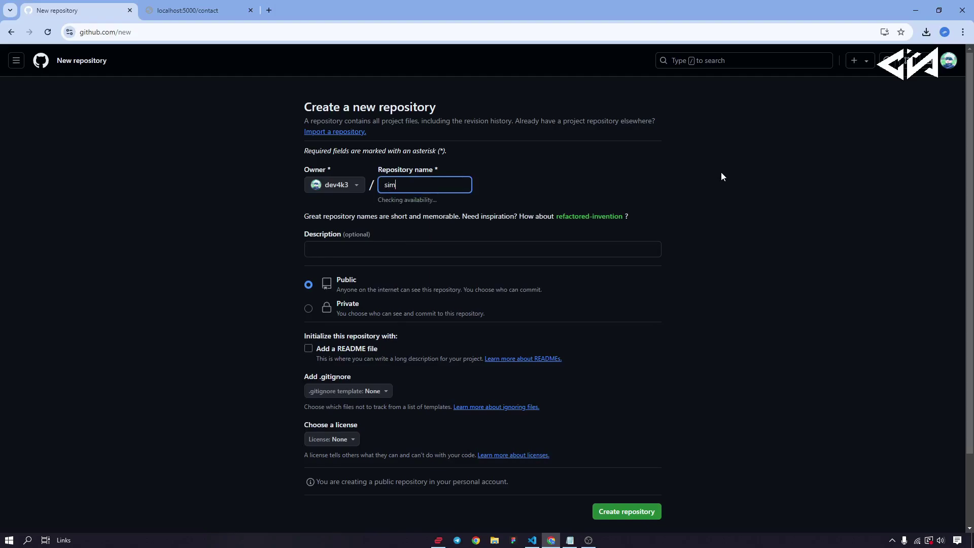
text(ple-api)
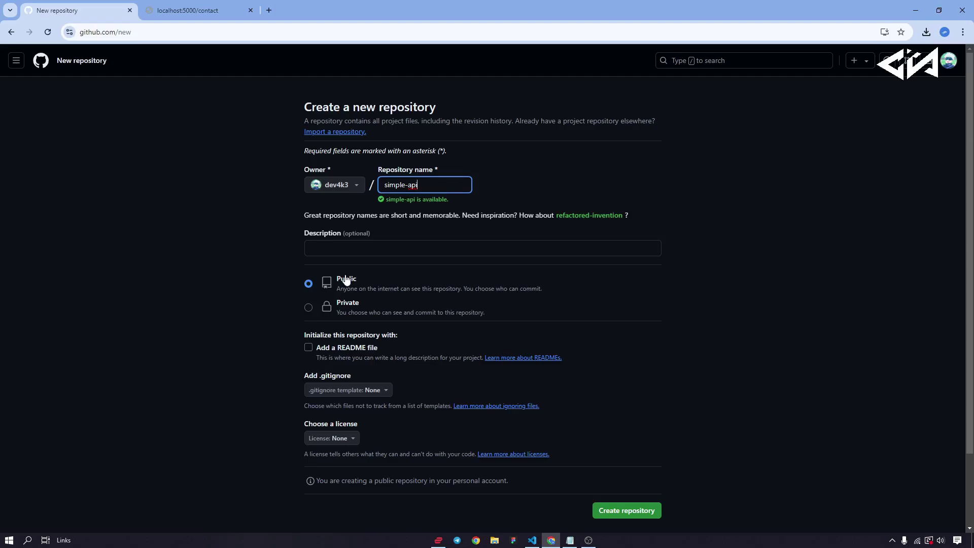
click(551, 265)
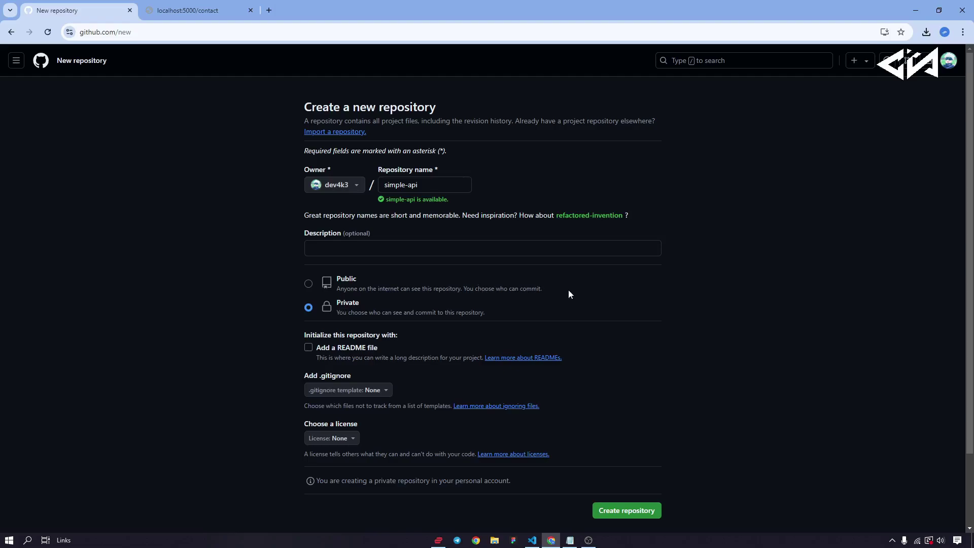
scroll(630, 379, down, 2)
click(643, 426)
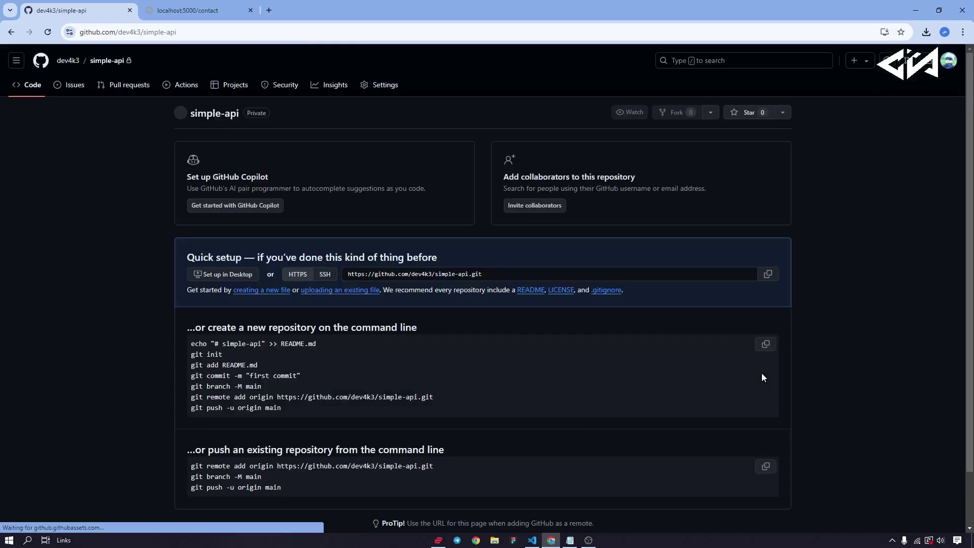
scroll(762, 373, down, 2)
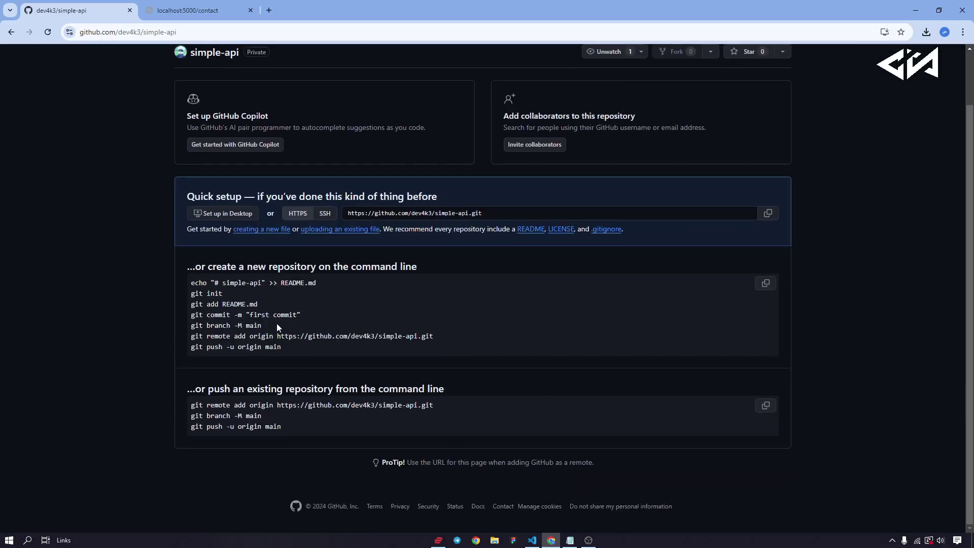
Step: Back in the VS Code terminal, stage all project files and commit them with the message "api"
click(532, 540)
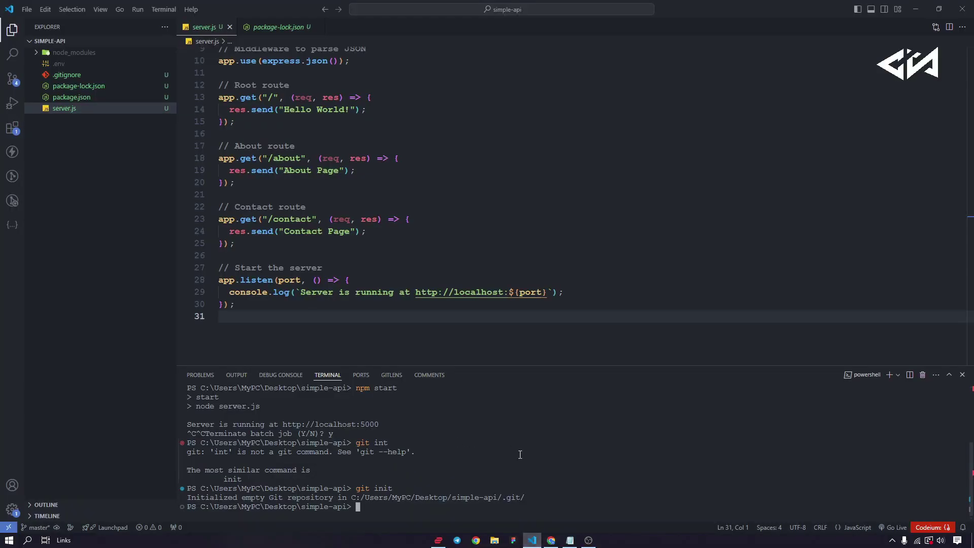
text(git add .)
key(Return)
text(git commi)
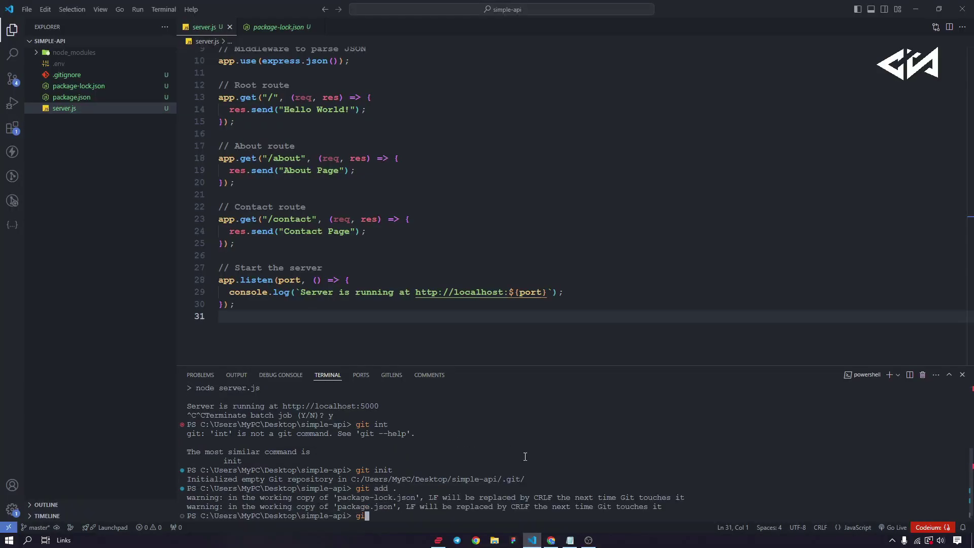
text(t -m "ao)
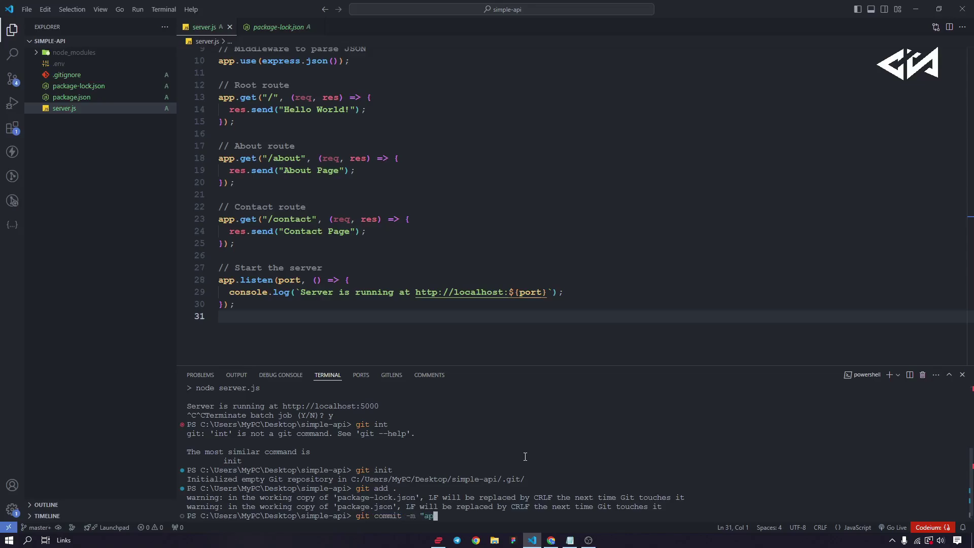
text(i")
key(Return)
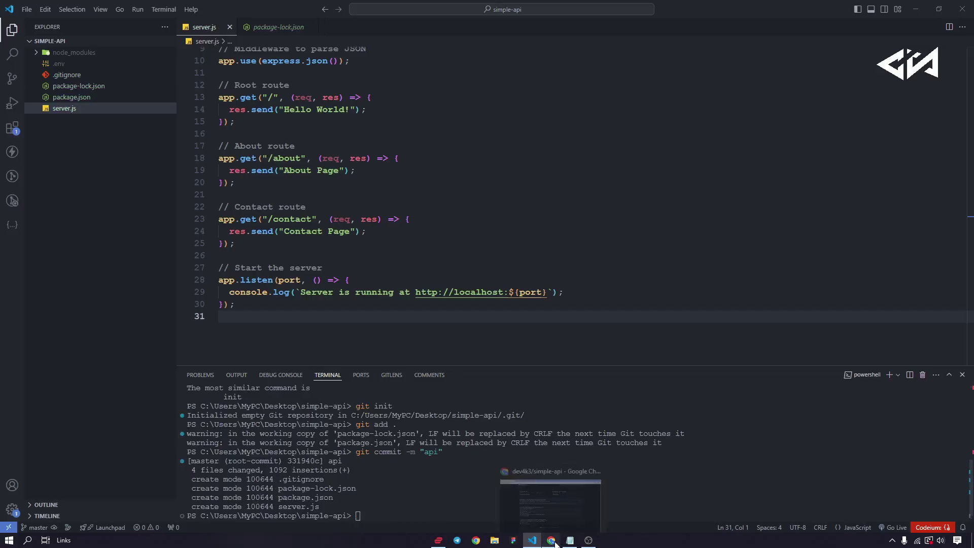
Step: Copy the git remote add origin command from the GitHub setup page and run it in the VS Code terminal
click(526, 528)
drag(445, 336, 161, 339)
key(ctrl+c)
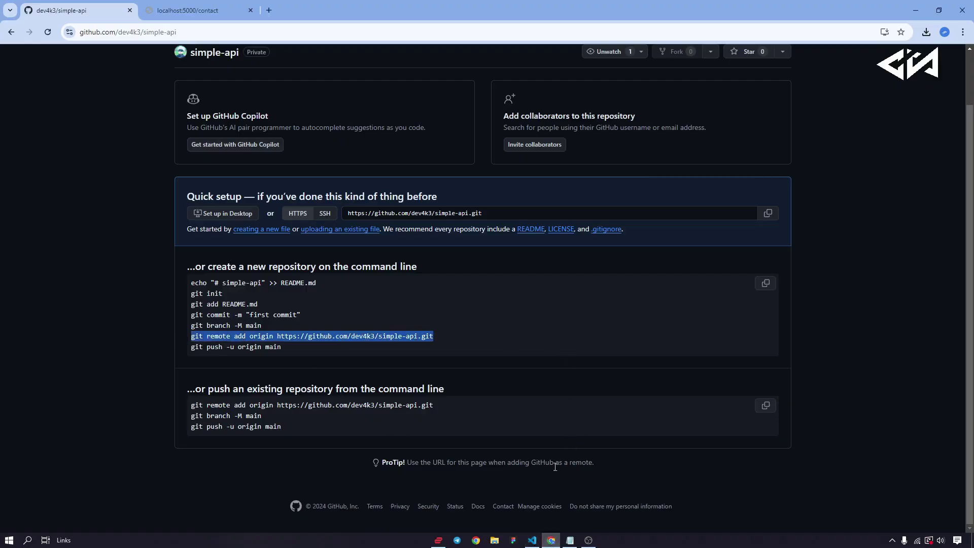
click(532, 541)
key(ctrl+v)
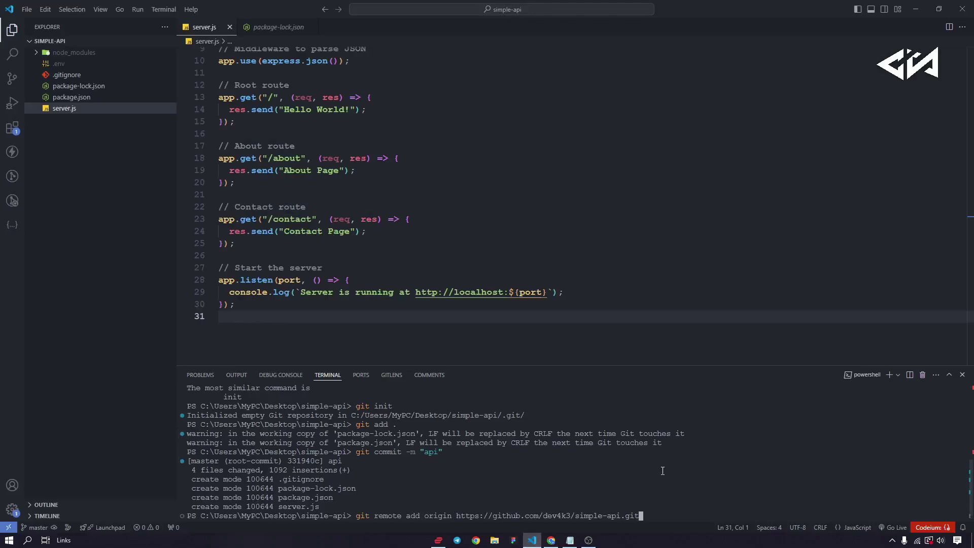
key(Return)
Step: Push the commit to the remote with git push origin master
text(git )
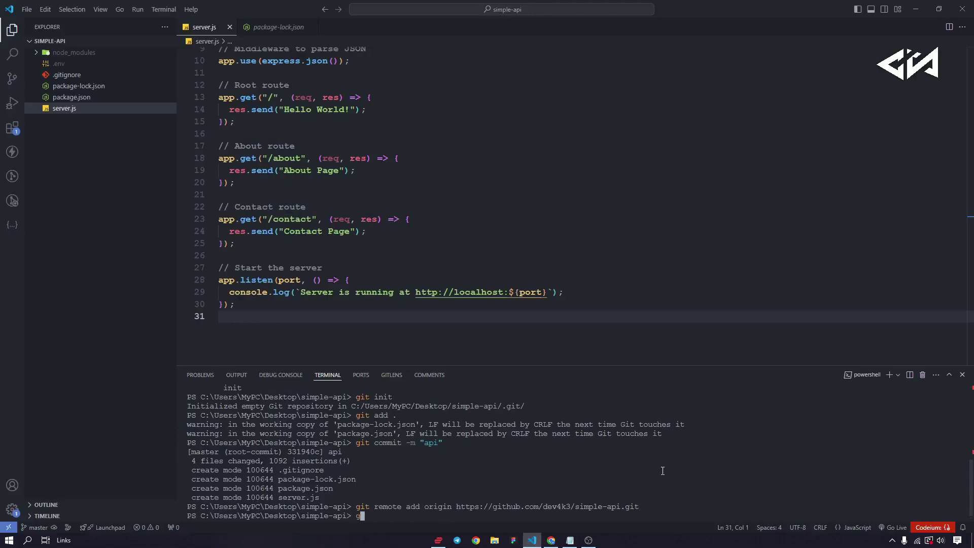
text(puush or)
key(BackSpace)
key(BackSpace)
key(BackSpace)
key(BackSpace)
key(BackSpace)
key(BackSpace)
text(sh origin master)
key(Return)
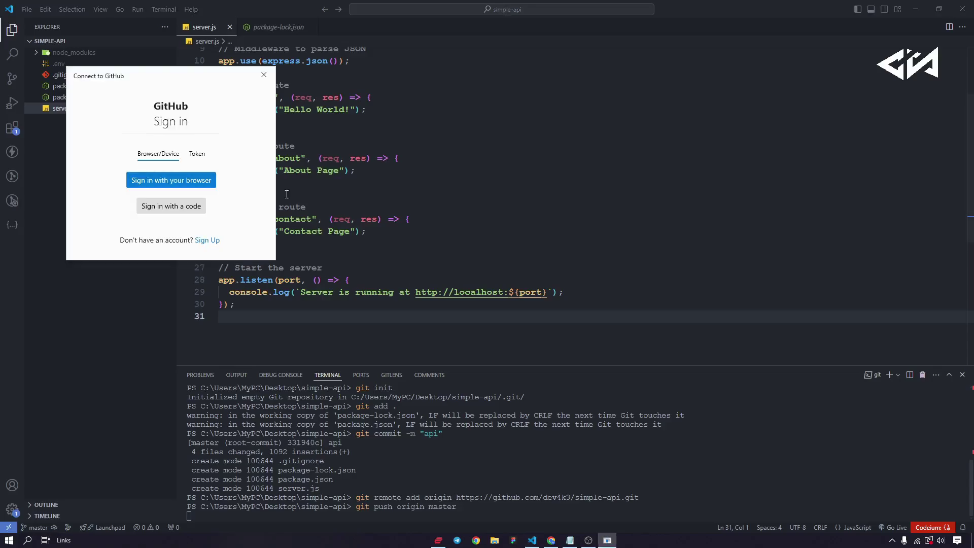
Step: Sign in to GitHub through the browser to authorize the push, close the authentication tab and return to VS Code
click(203, 184)
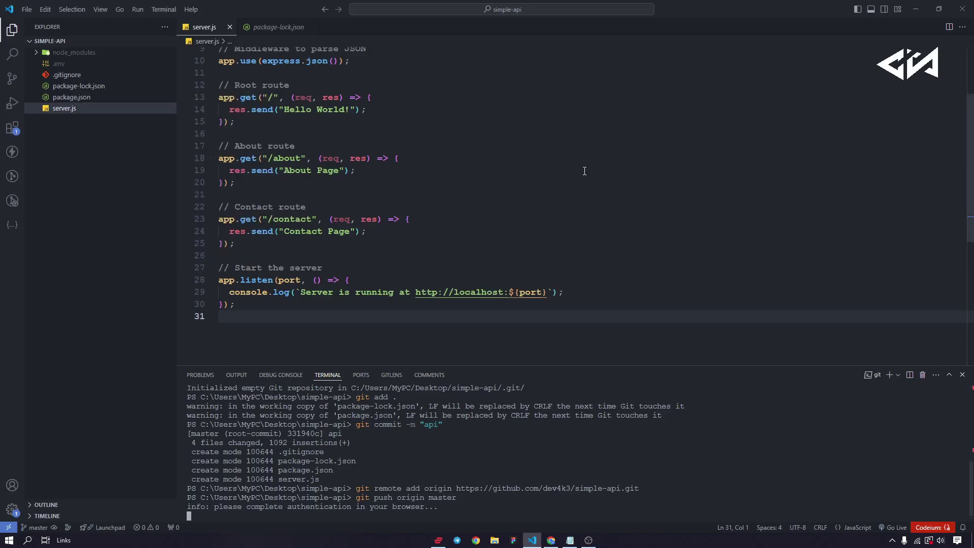
click(552, 540)
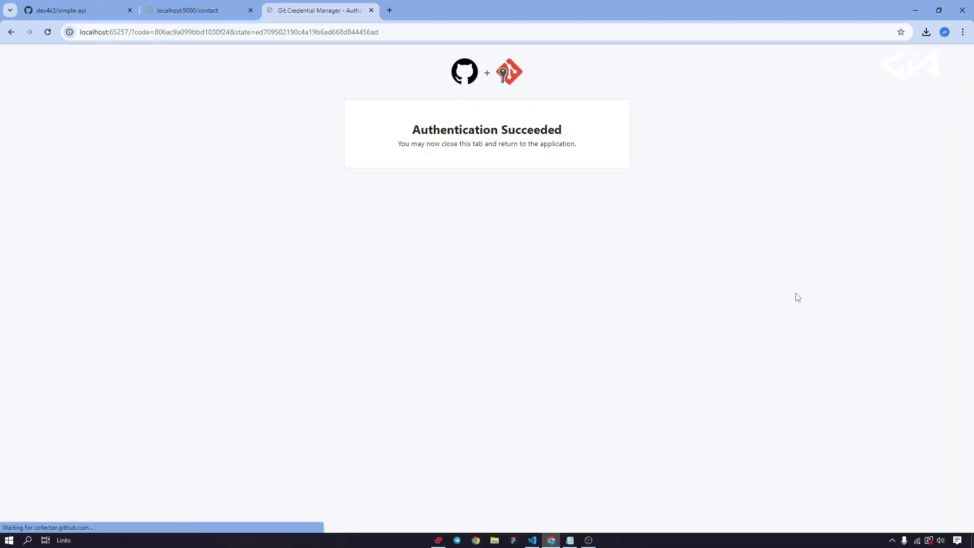
click(370, 11)
click(533, 540)
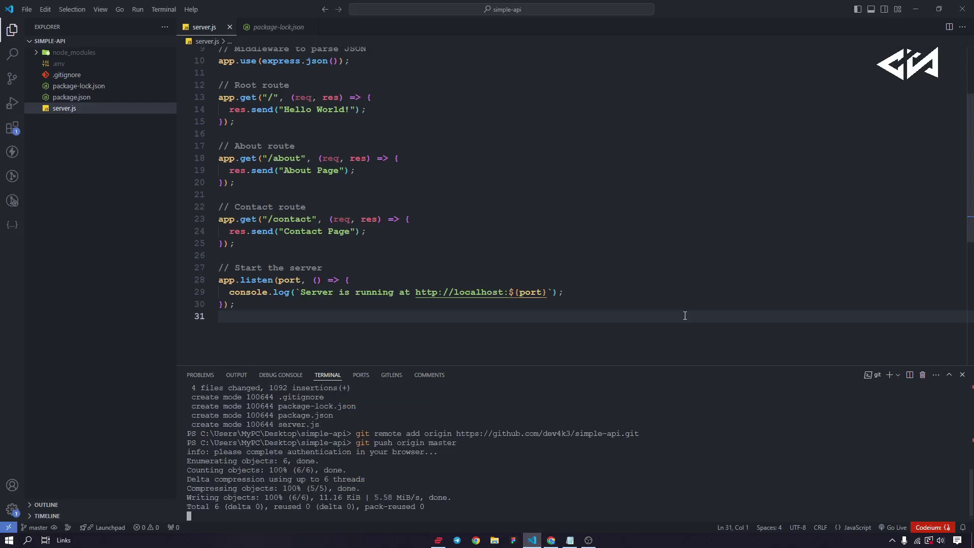
Step: Switch to the browser and reload the simple-api repository page on GitHub to check the pushed files
click(551, 540)
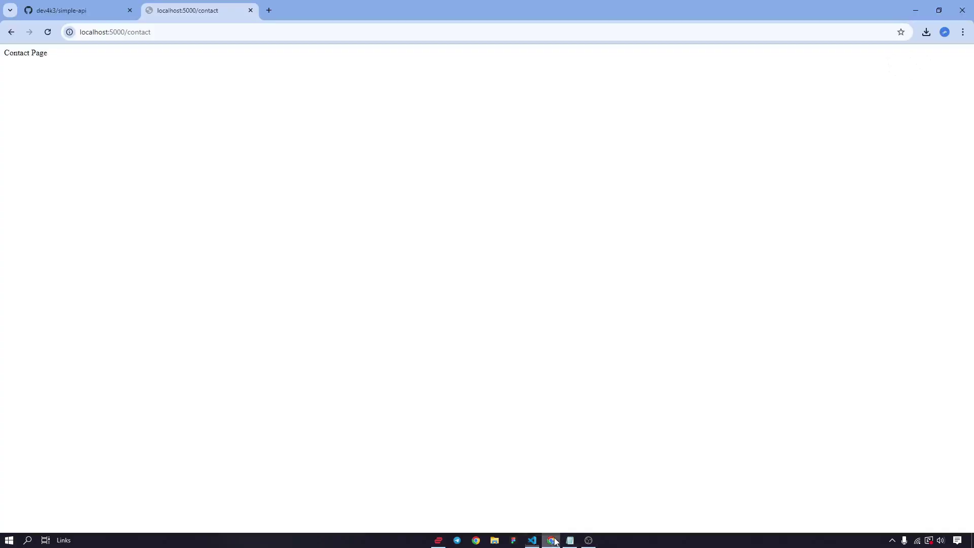
click(84, 5)
click(48, 32)
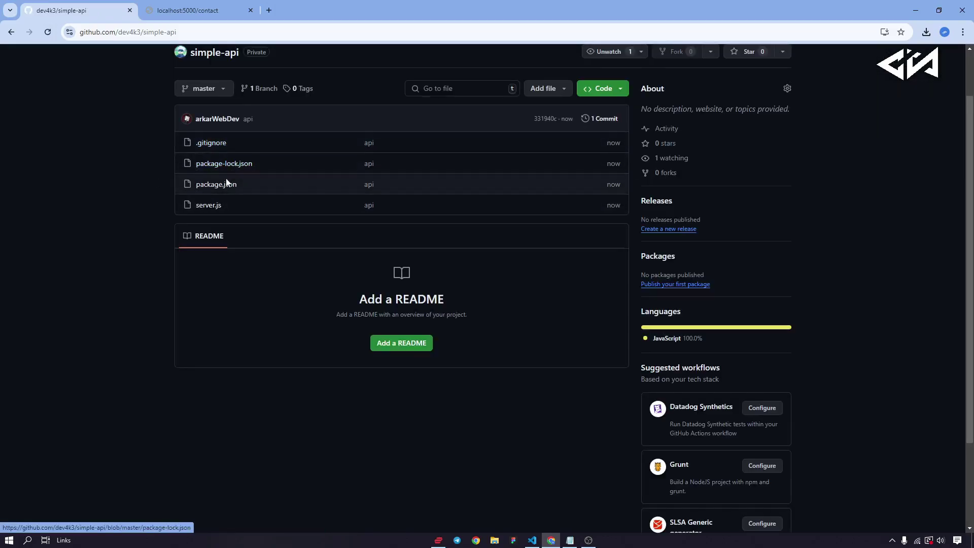
scroll(563, 187, up, 2)
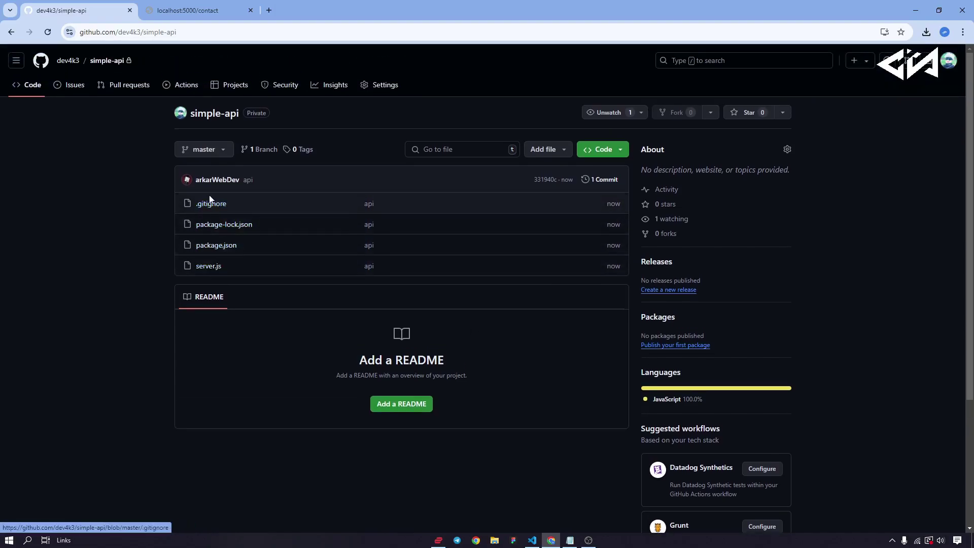
Step: View the repository's HTTPS and SSH clone URLs, and close the clone options
click(616, 149)
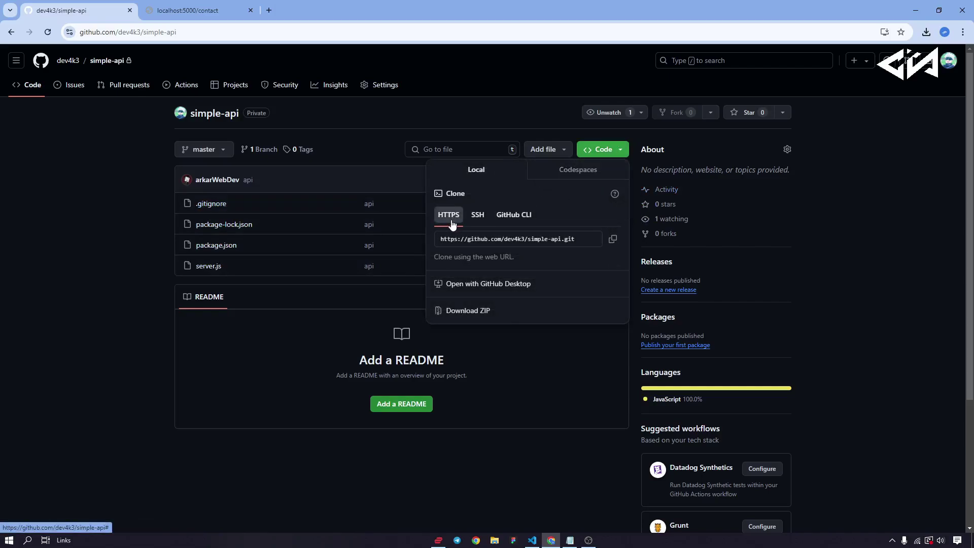
click(507, 239)
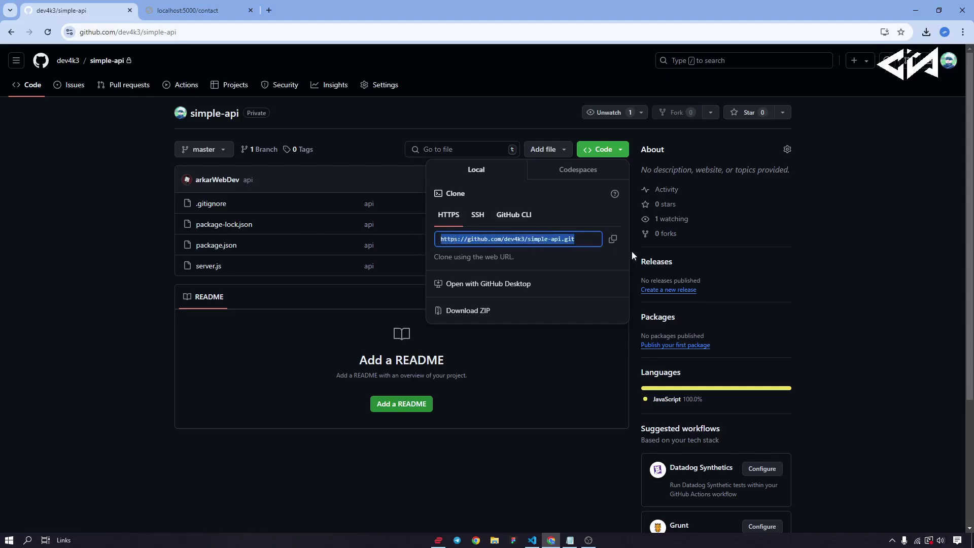
click(479, 216)
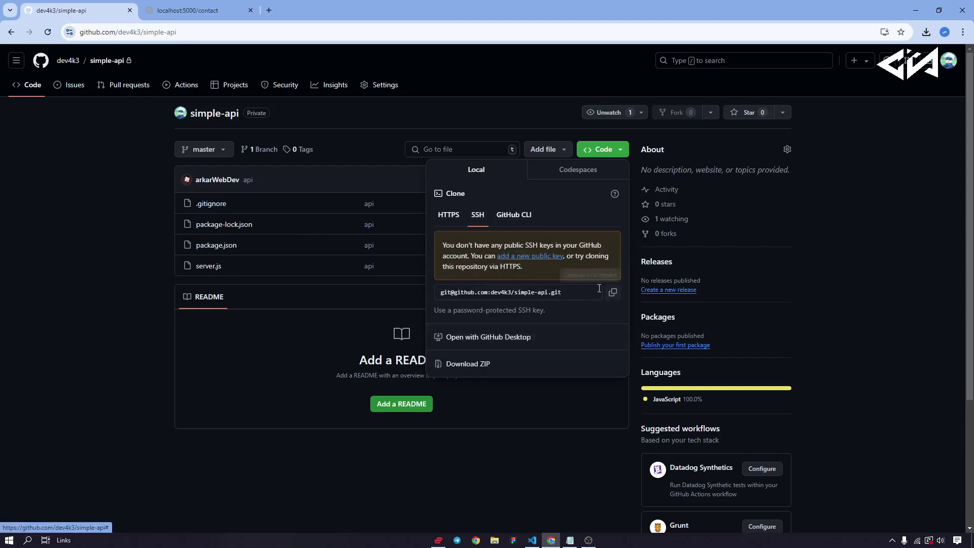
click(447, 215)
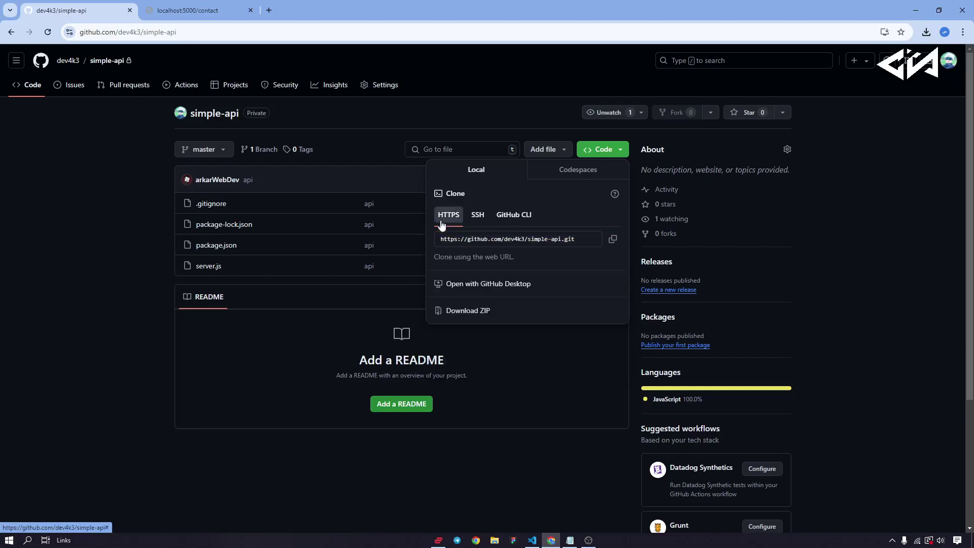
click(537, 352)
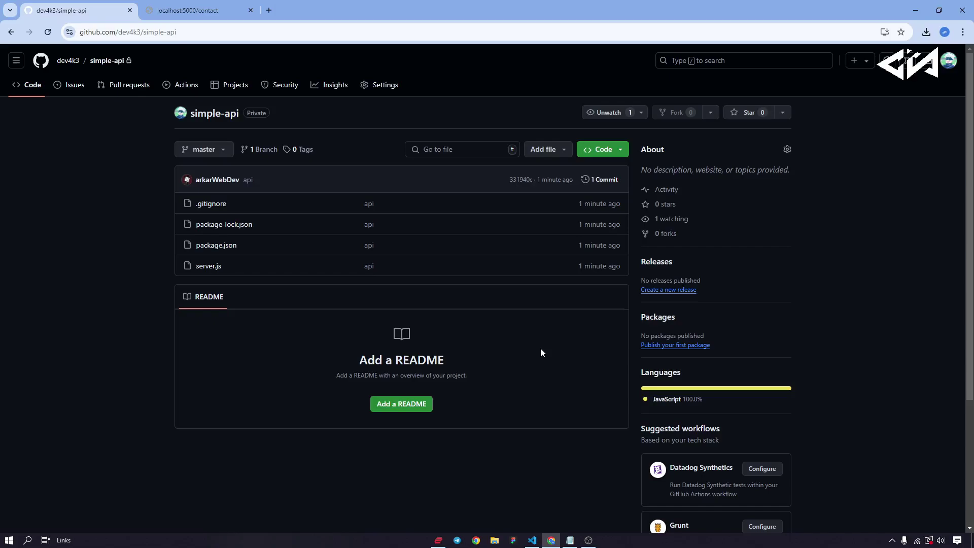
Step: Open the classic personal access tokens page in the GitHub account's developer settings
click(949, 61)
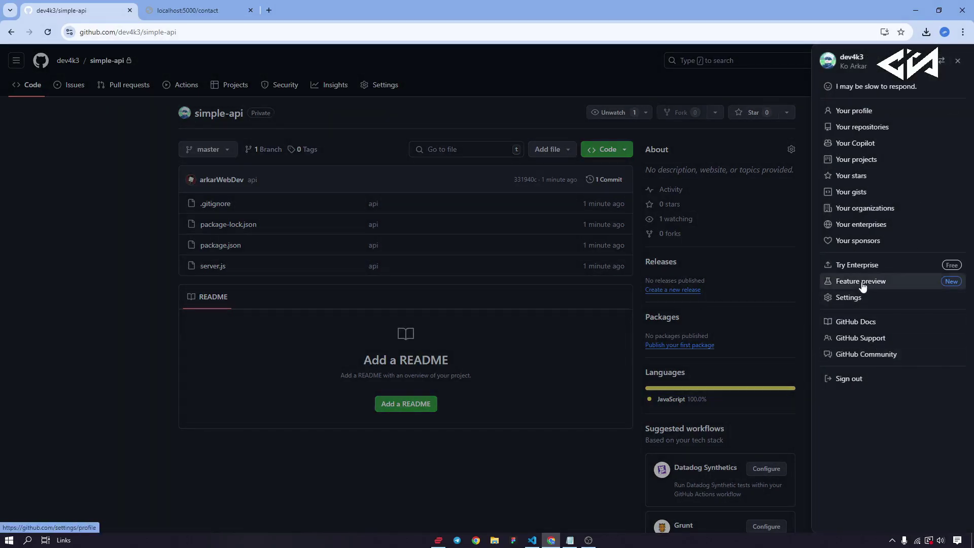
click(858, 297)
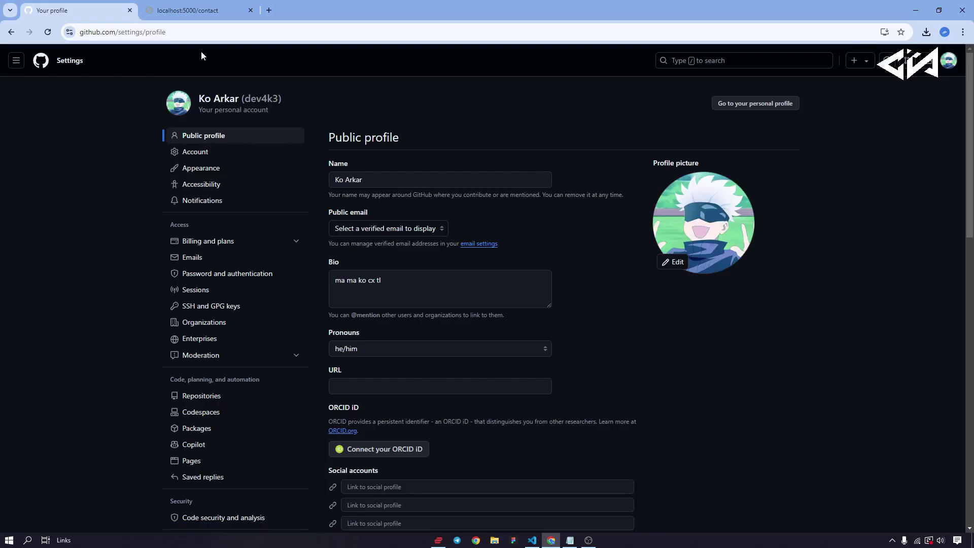
scroll(193, 376, down, 3)
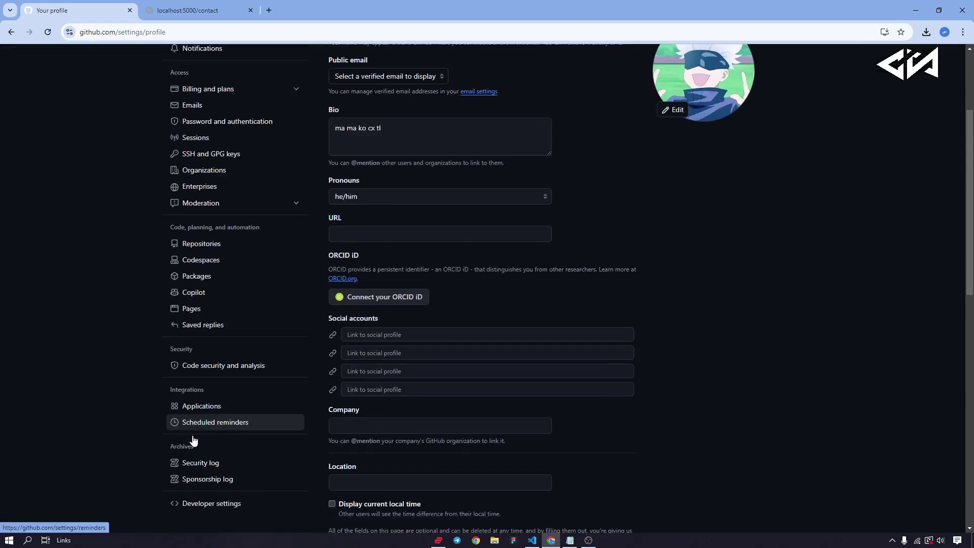
click(222, 504)
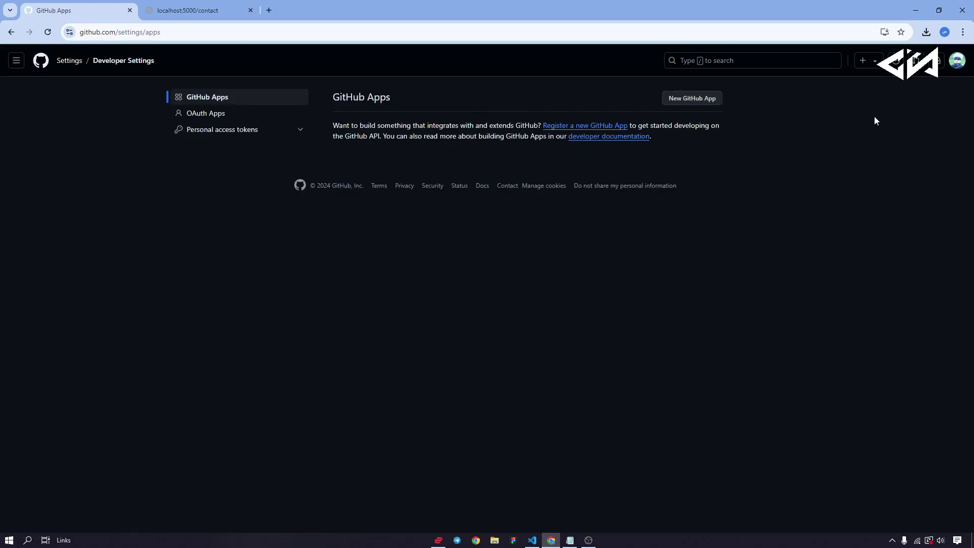
click(276, 130)
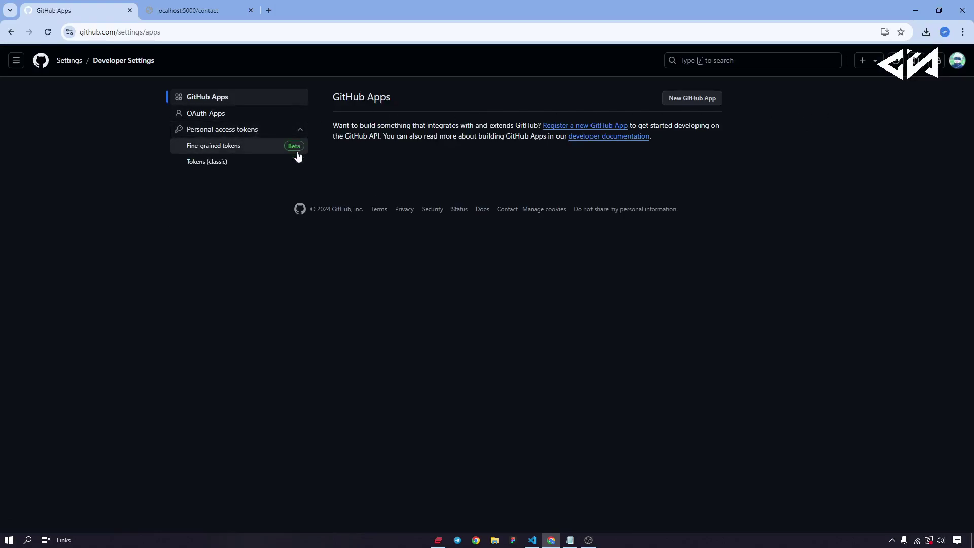
click(243, 165)
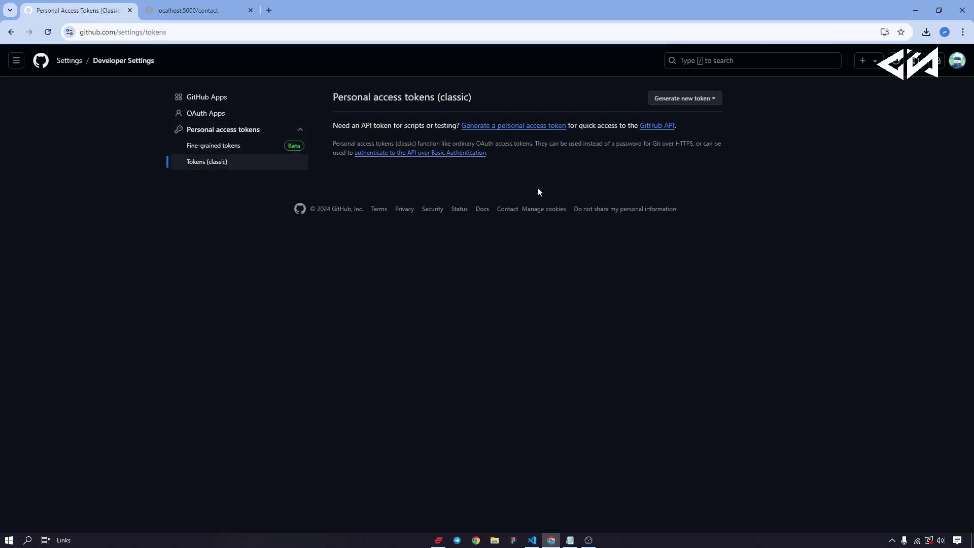
Step: Start a new classic personal access token with the note "control private repos" and an expiration of 7 days
click(689, 97)
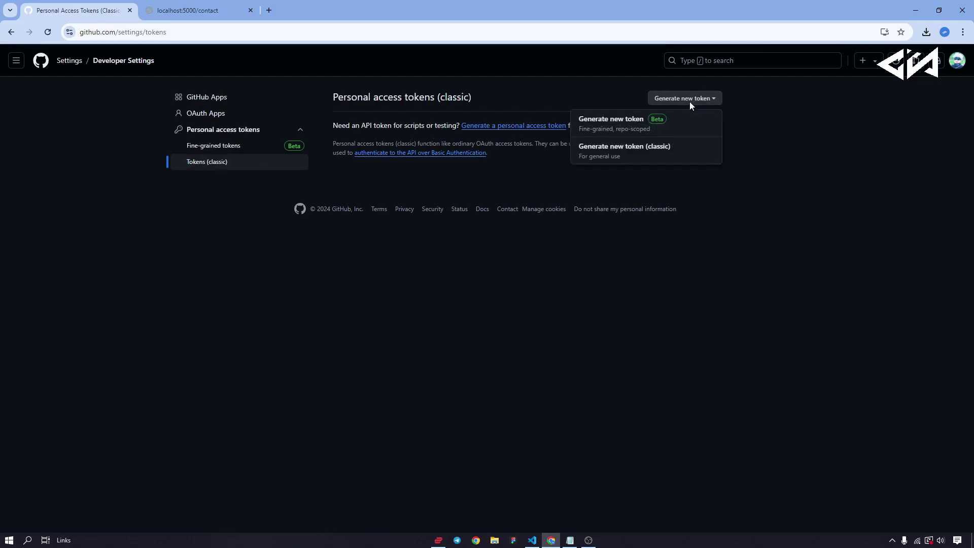
click(683, 153)
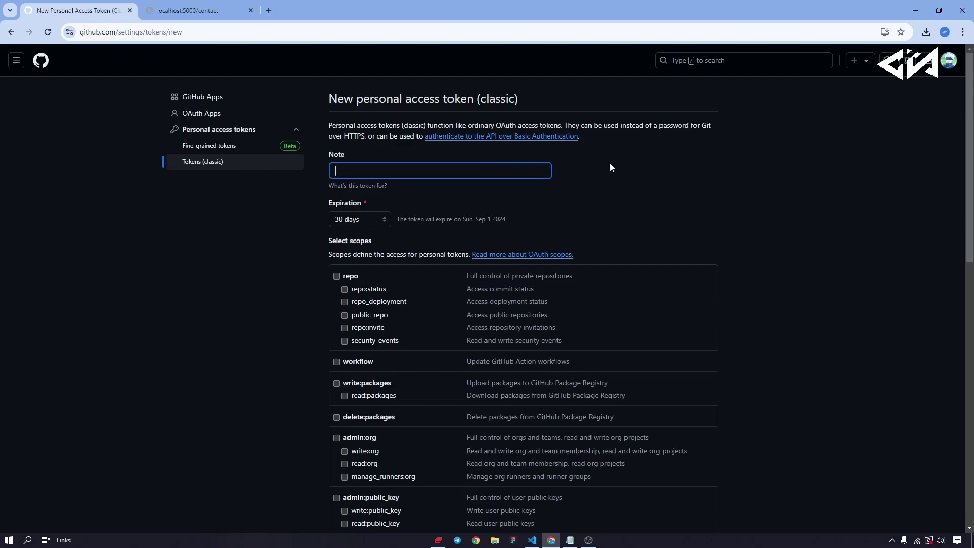
text(control private repos)
click(583, 161)
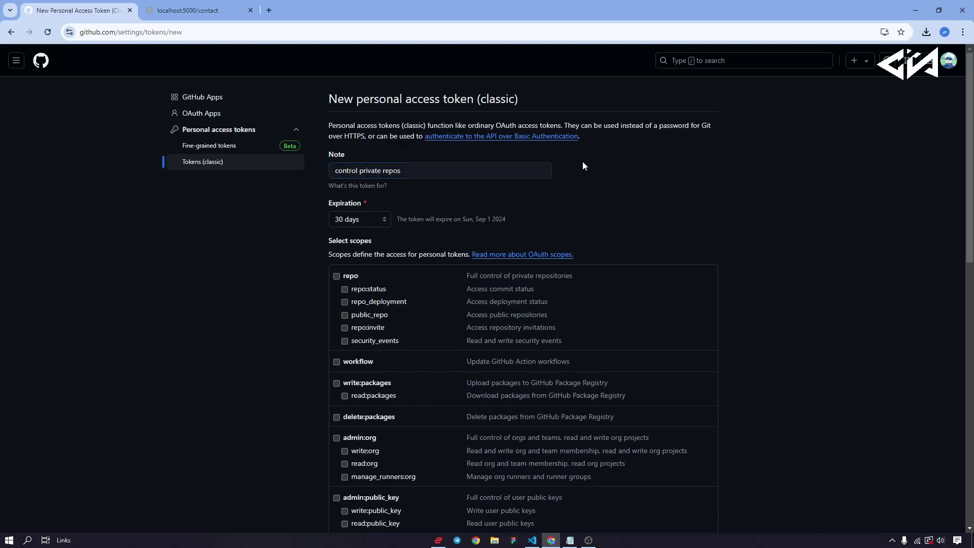
click(358, 219)
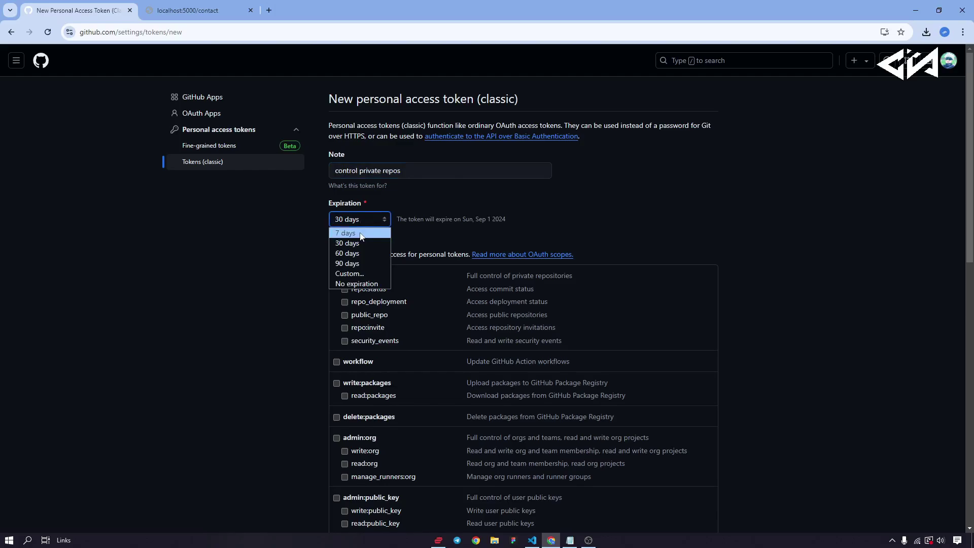
click(361, 234)
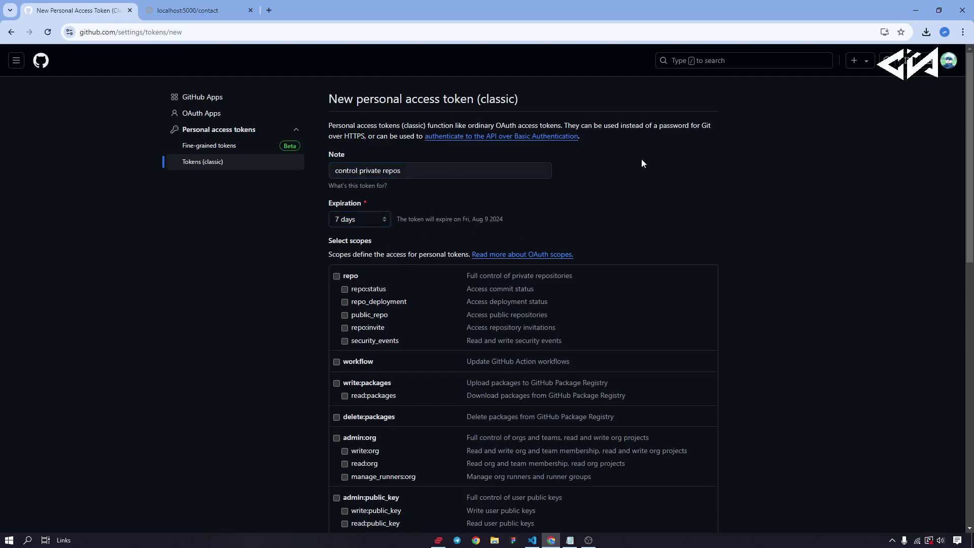
Step: Grant the token the full repo scope, generate it, and decline the Windows Hello password protection offer
scroll(693, 156, down, 9)
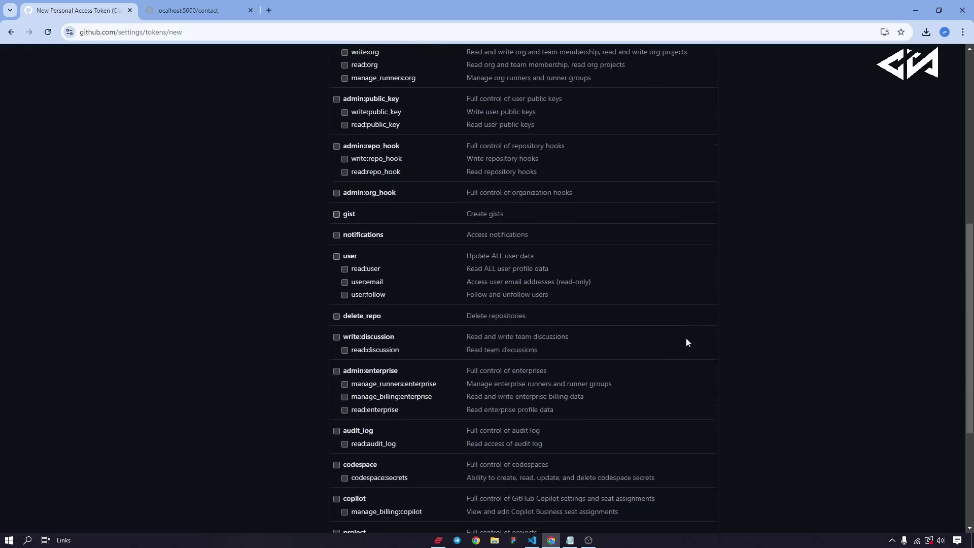
scroll(686, 342, up, 9)
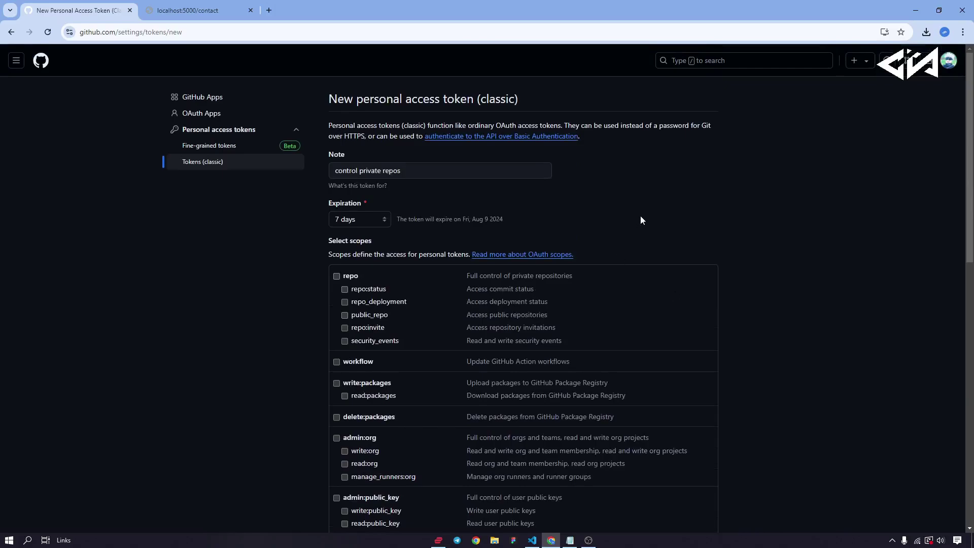
click(337, 276)
scroll(774, 287, down, 5)
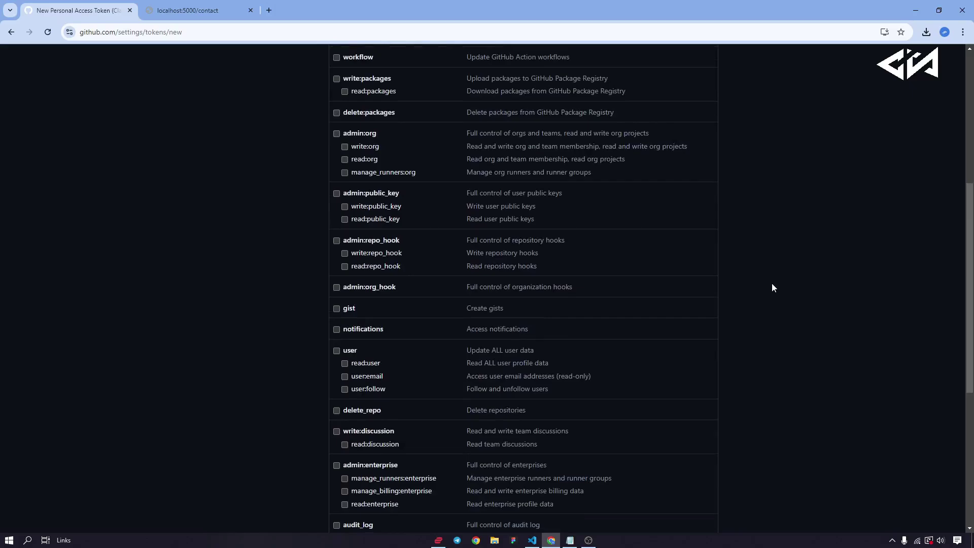
scroll(772, 285, down, 5)
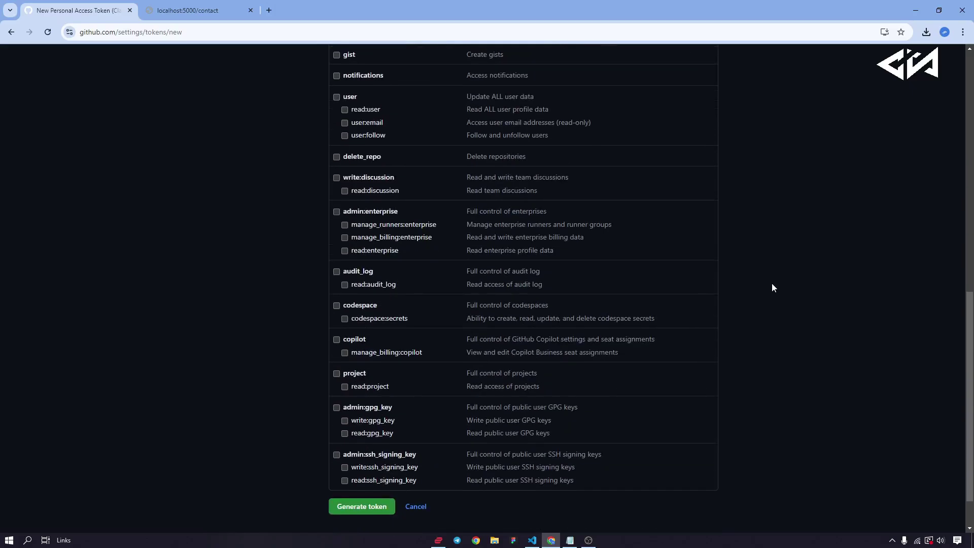
click(370, 458)
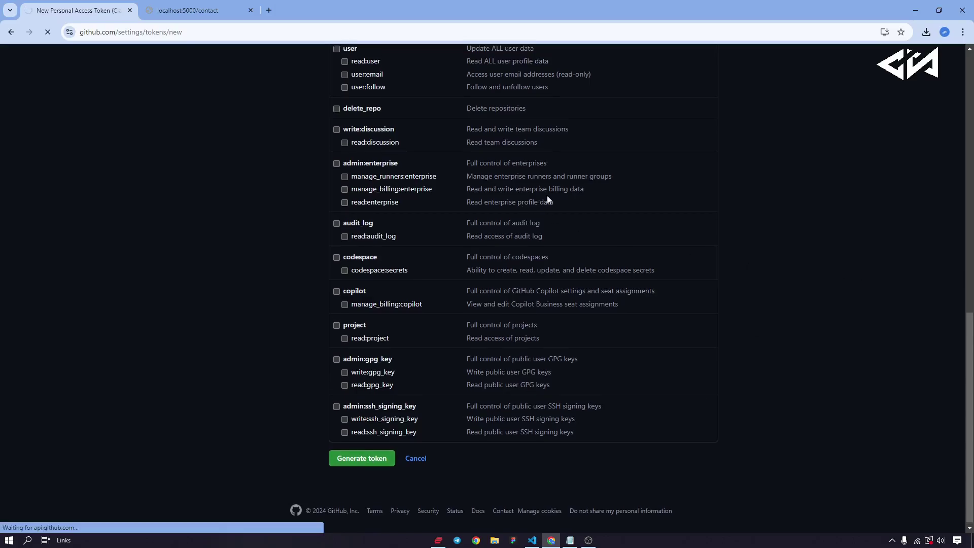
scroll(560, 195, up, 10)
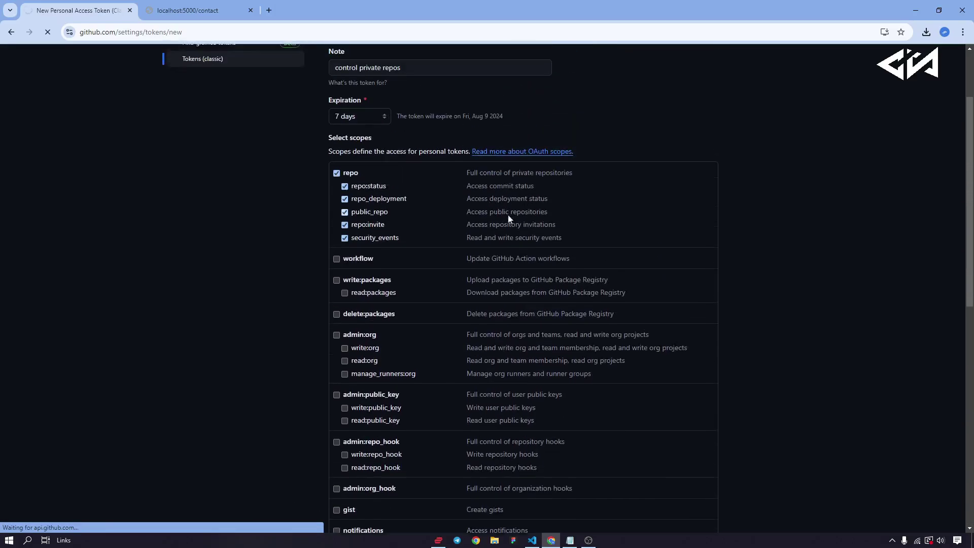
scroll(604, 210, down, 6)
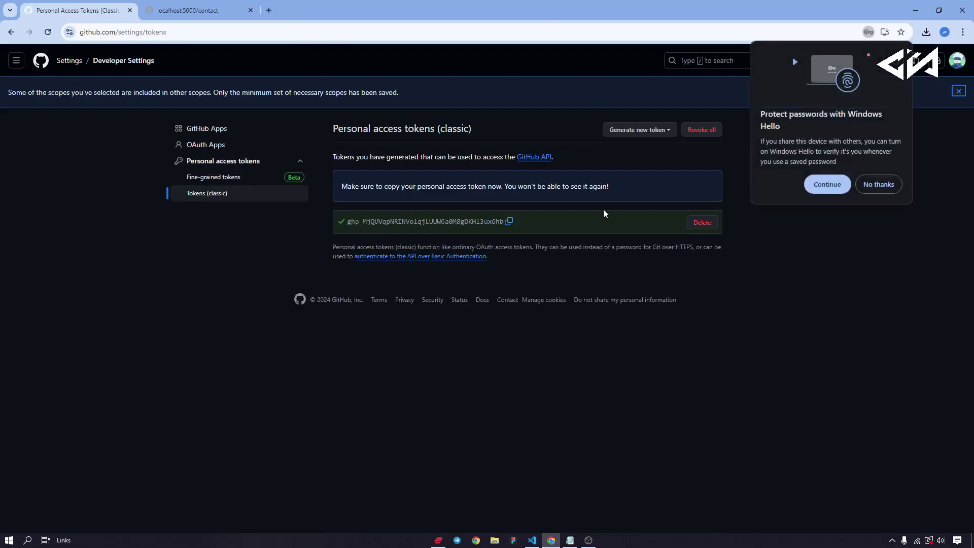
click(881, 184)
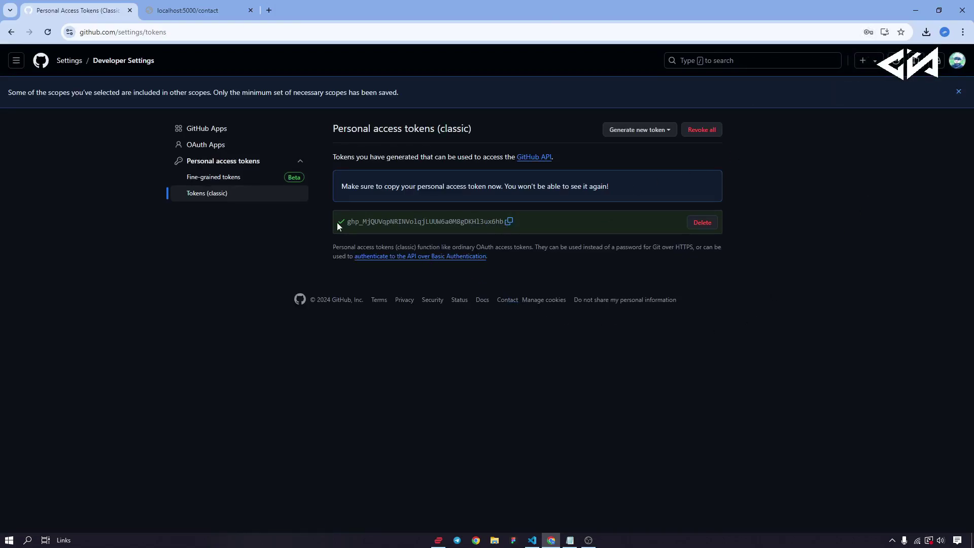
Step: Examine the newly generated personal access token and dismiss the notice about included scopes
drag(345, 223, 514, 228)
click(629, 329)
drag(505, 221, 390, 220)
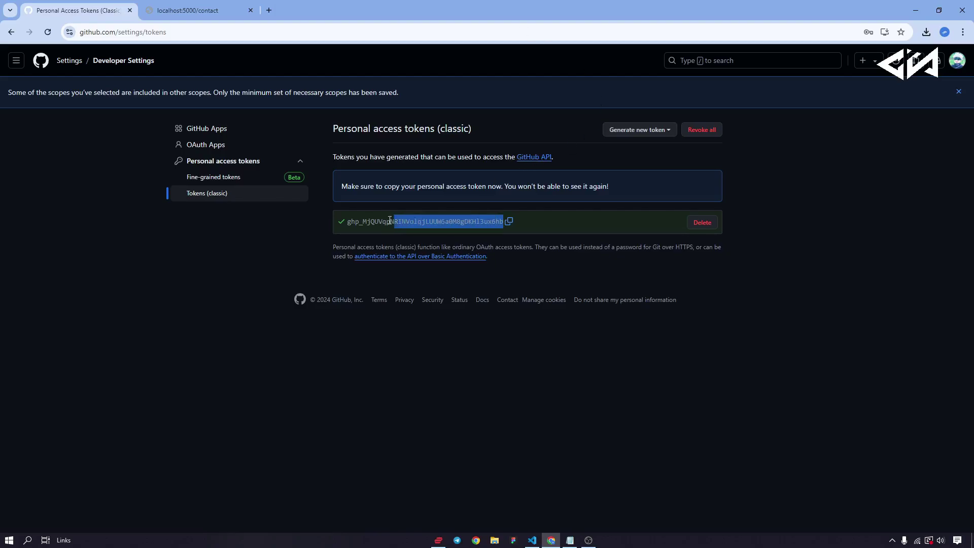
click(567, 249)
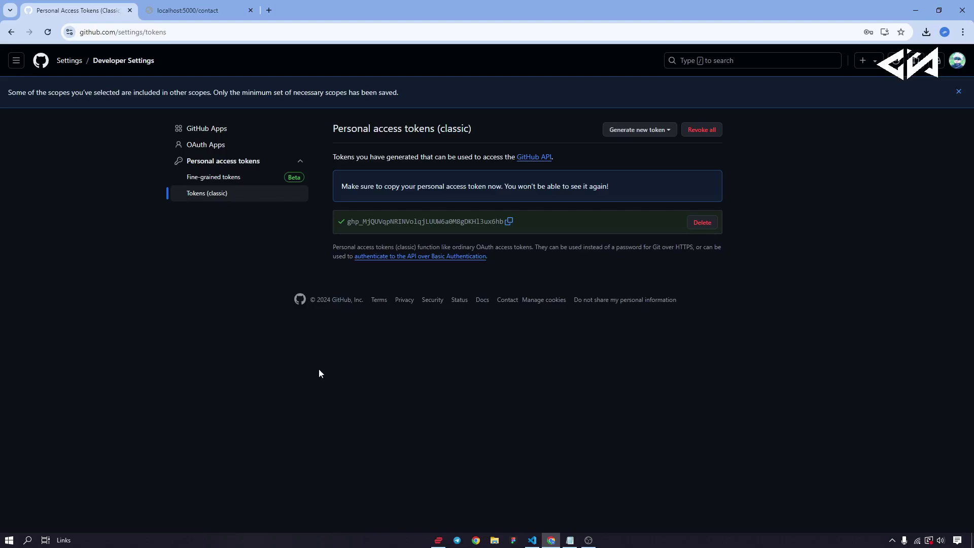
click(958, 92)
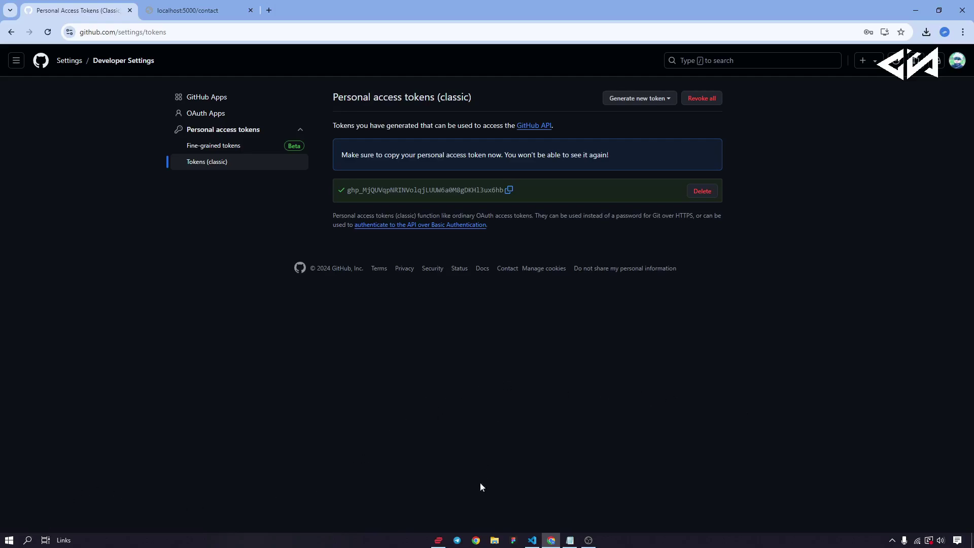
Step: Switch to ExpressVPN from the system tray, connect the VPN, and dismiss its connection notification
click(438, 540)
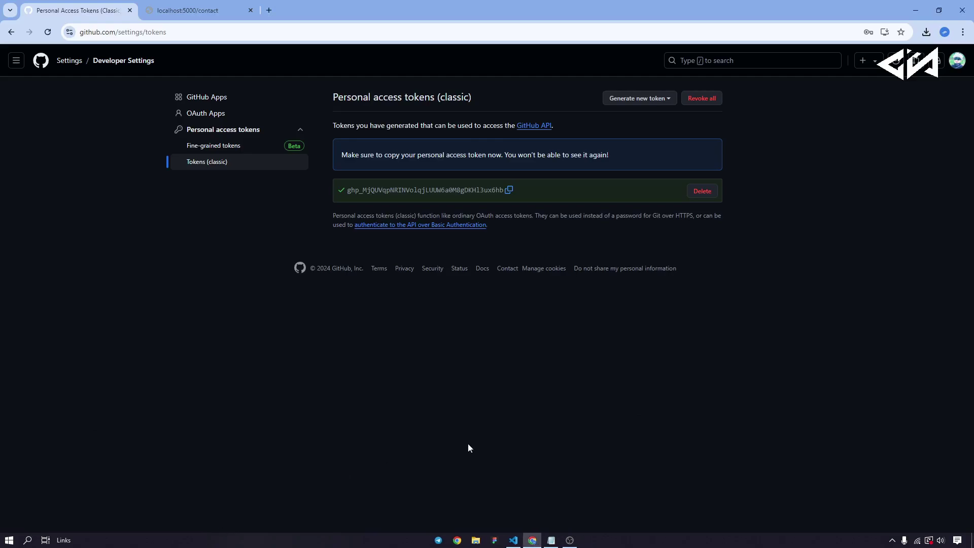
click(893, 540)
click(892, 523)
click(892, 540)
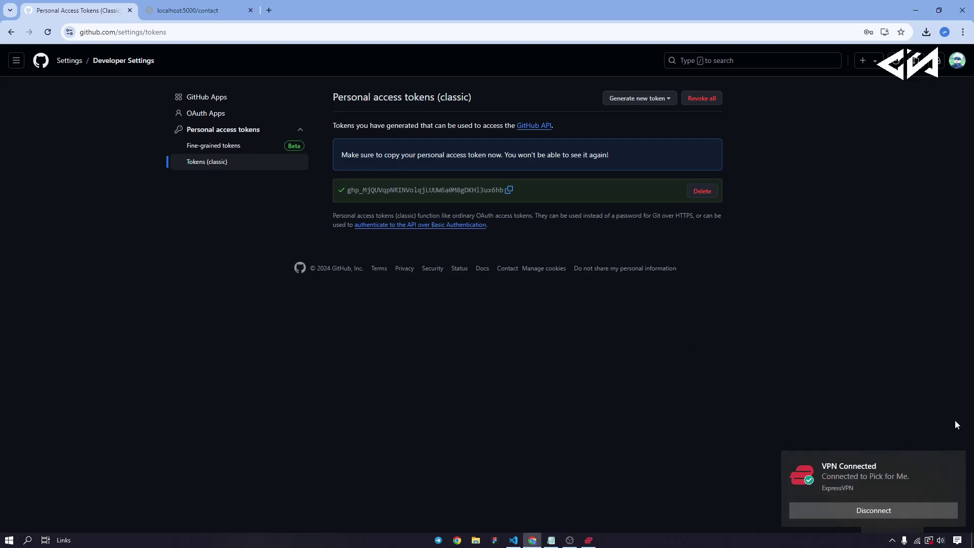
click(956, 463)
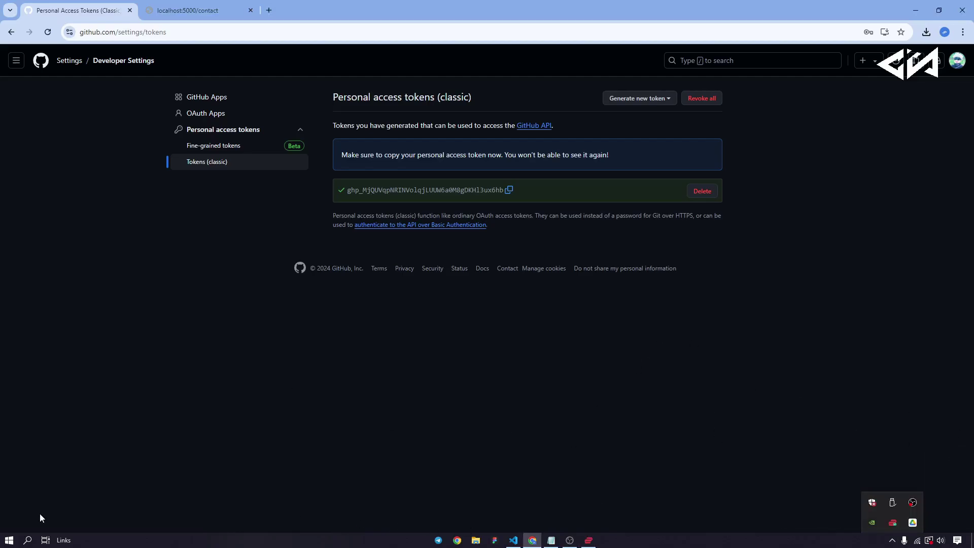
Step: Open a Command Prompt window and place it over the VS Code editor, above the integrated terminal
click(27, 540)
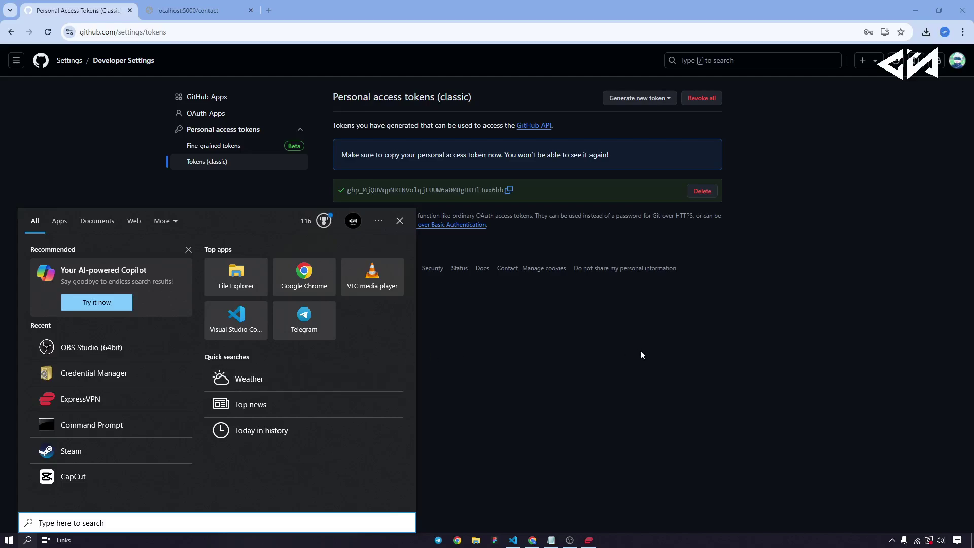
text(cmd)
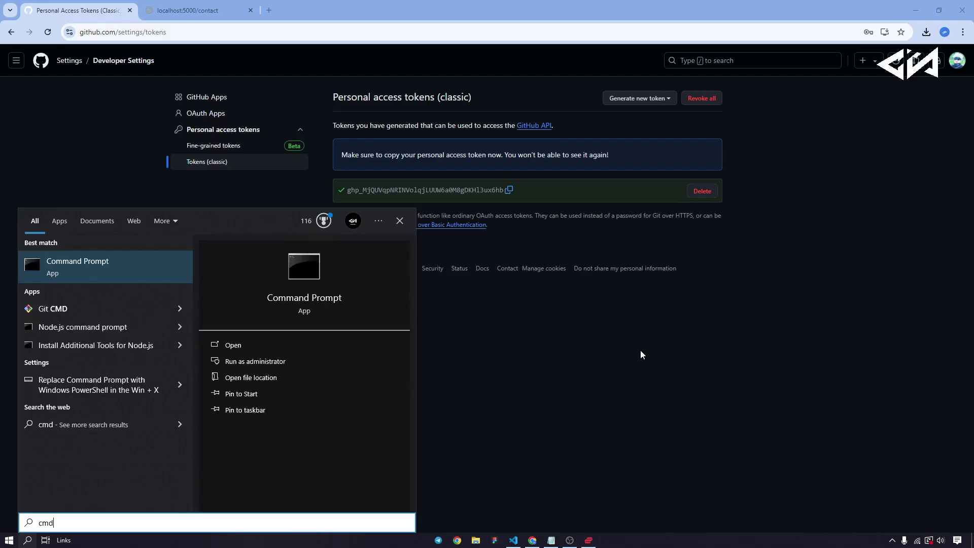
key(Return)
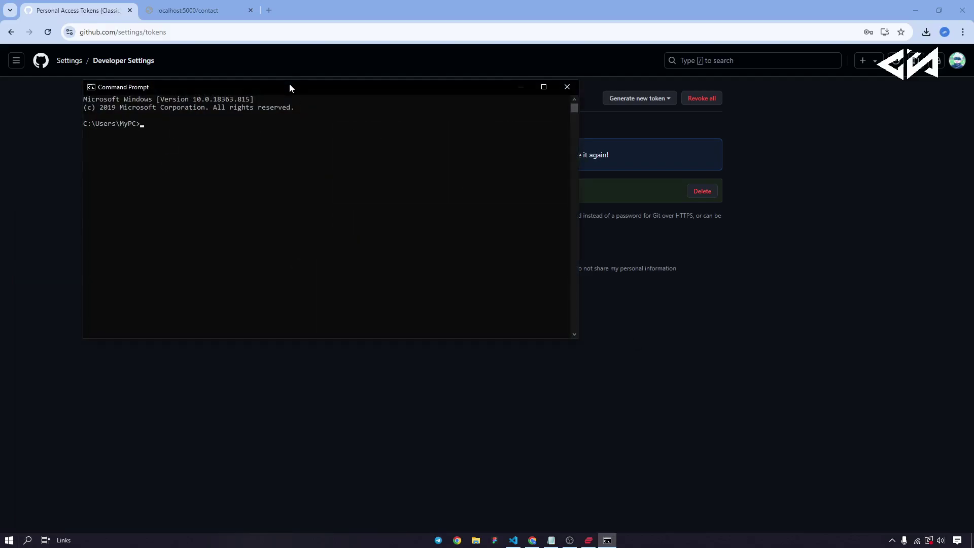
drag(290, 87, 378, 178)
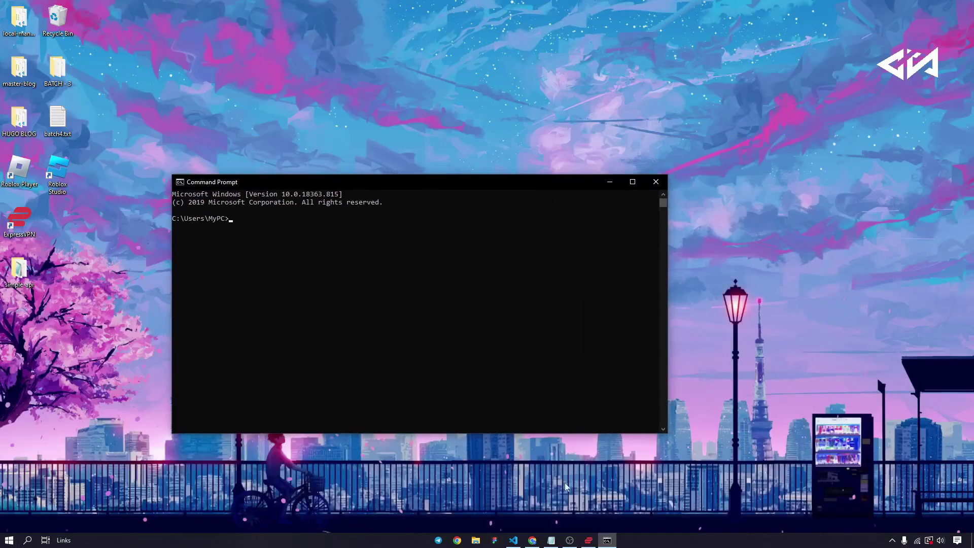
click(514, 541)
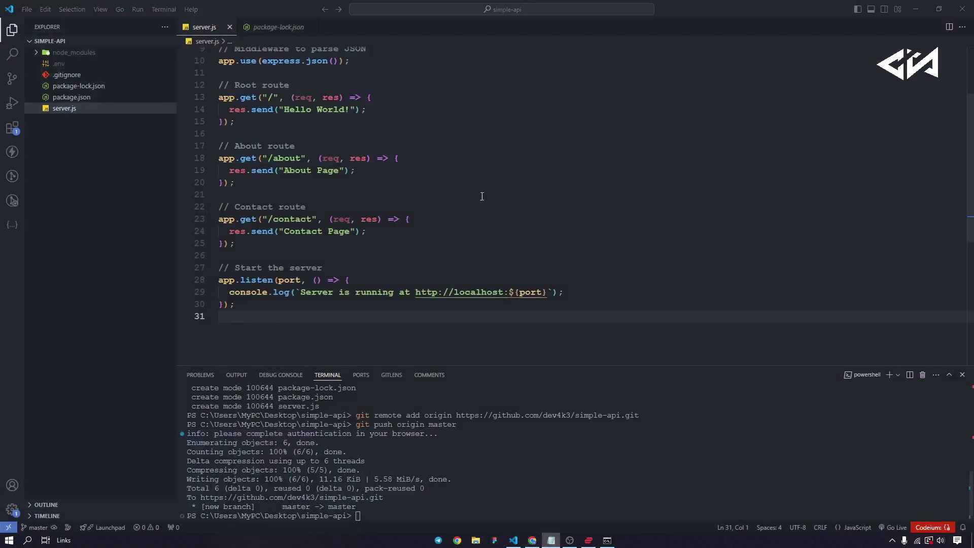
click(609, 541)
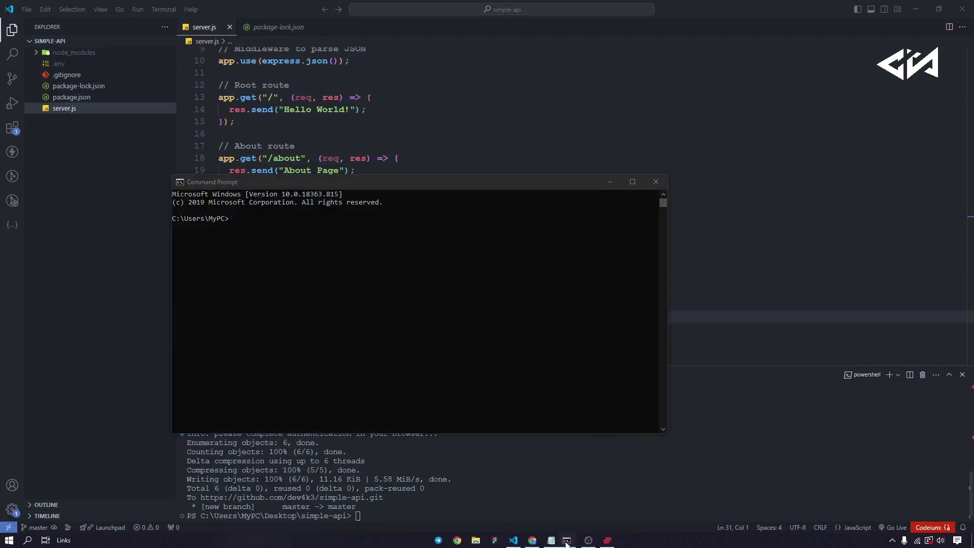
drag(324, 182, 309, 117)
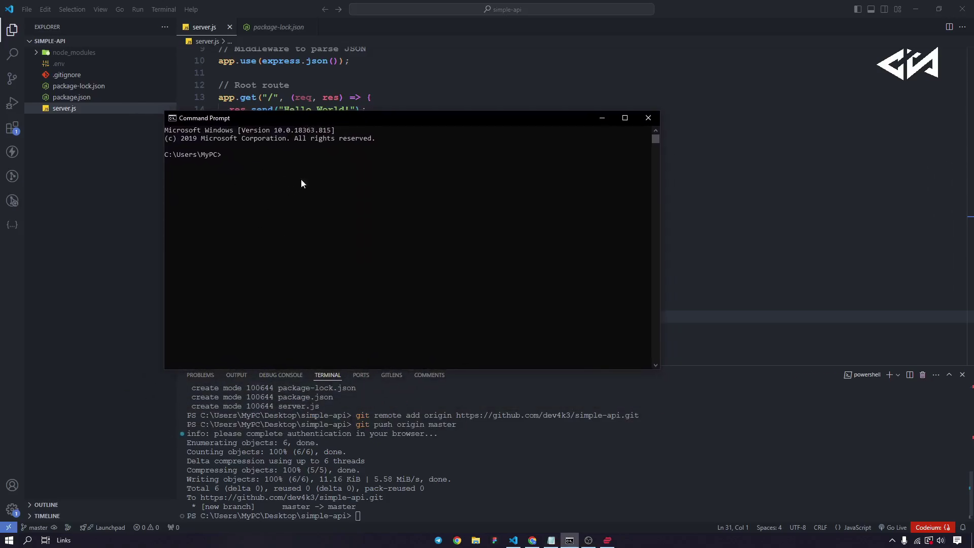
mouse_move(377, 120)
mouse_down()
mouse_move(418, 120)
mouse_move(388, 111)
mouse_up()
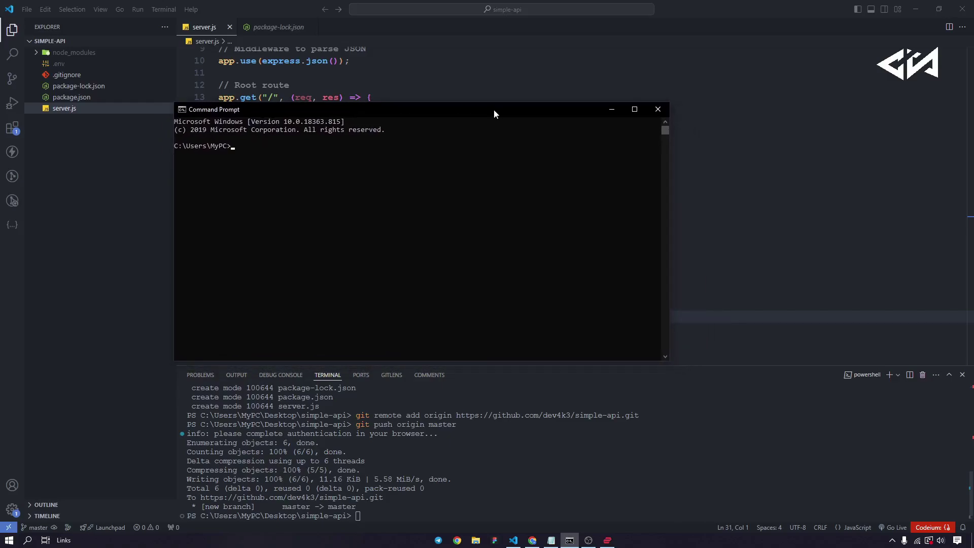
text(ssh root@)
key(alt+Tab)
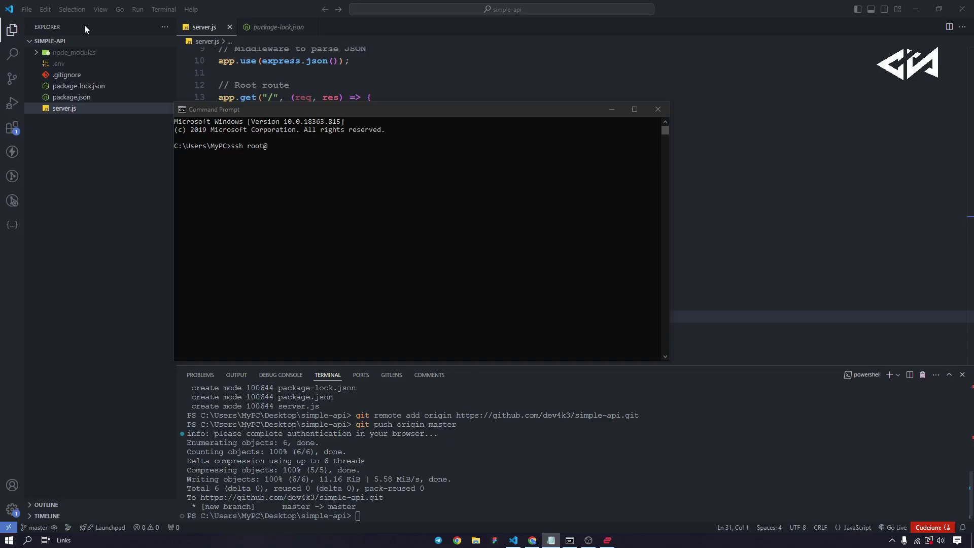
click(310, 158)
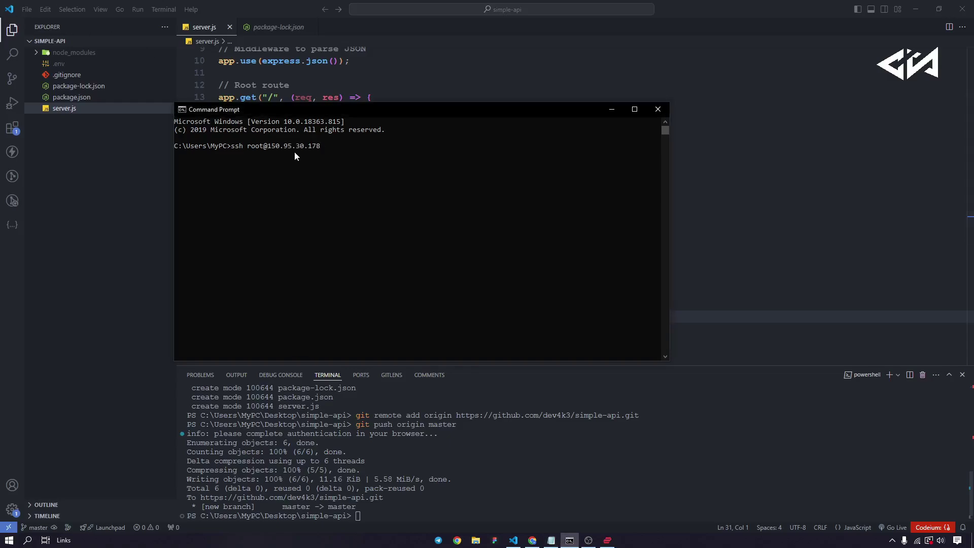
drag(322, 147, 267, 147)
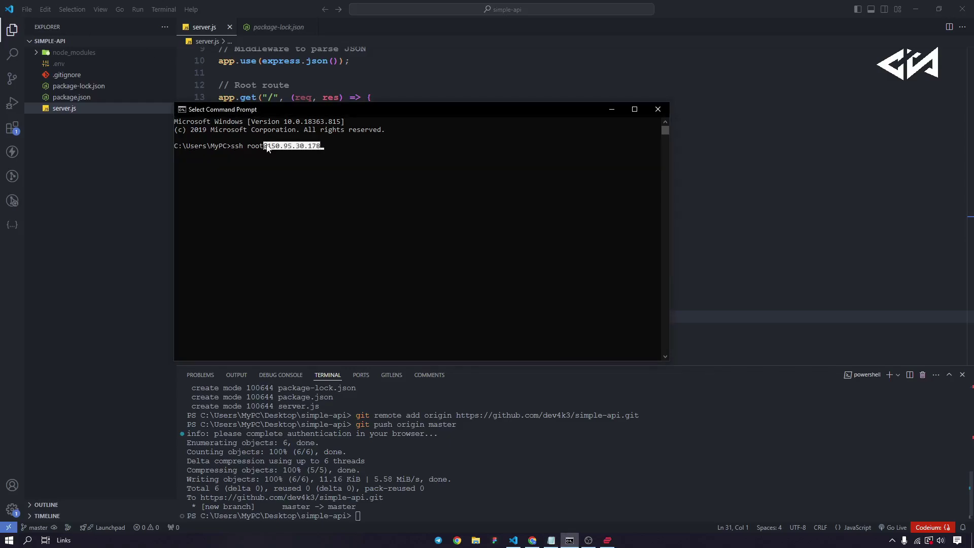
click(355, 159)
click(322, 146)
key(Escape)
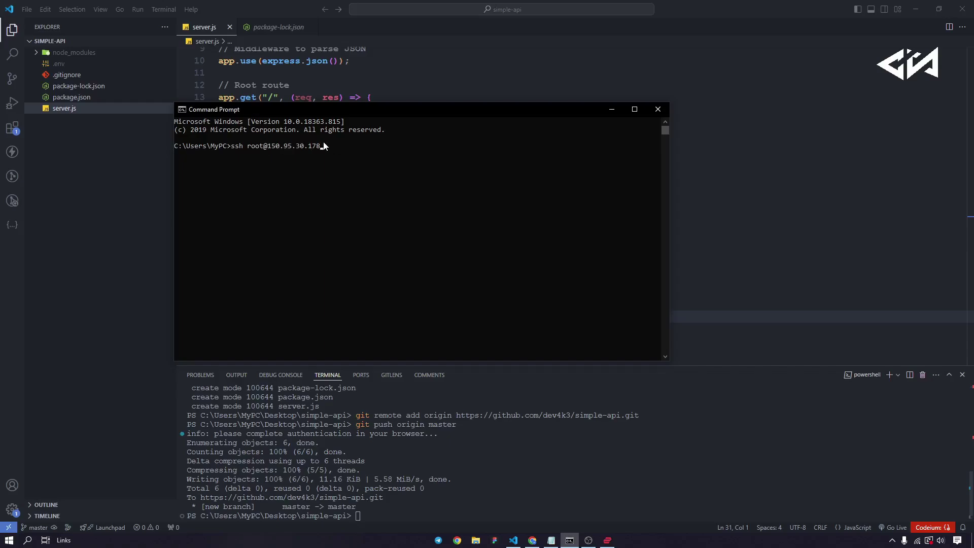
key(Return)
Step: Move the command window off the code and examine the response to the SSH connection attempt
drag(440, 108, 485, 107)
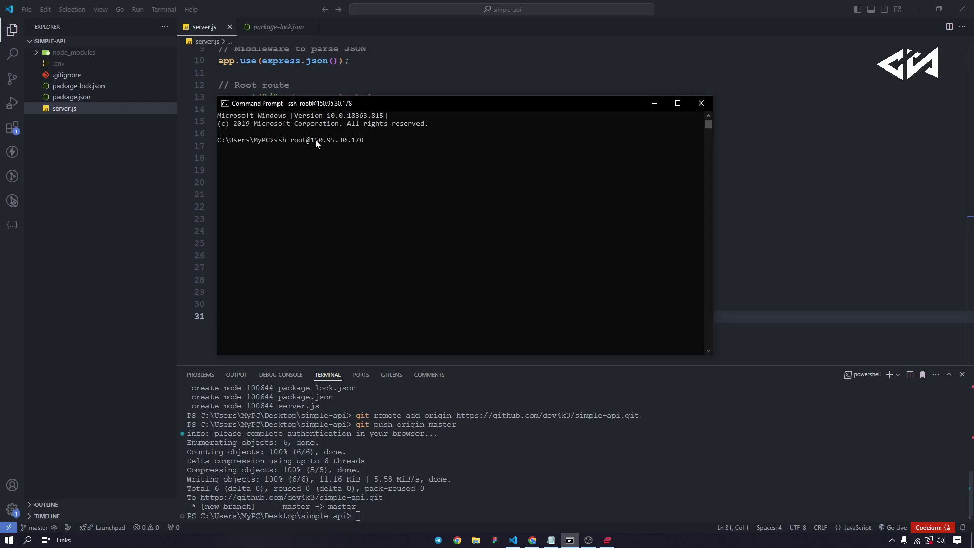
drag(364, 102, 439, 101)
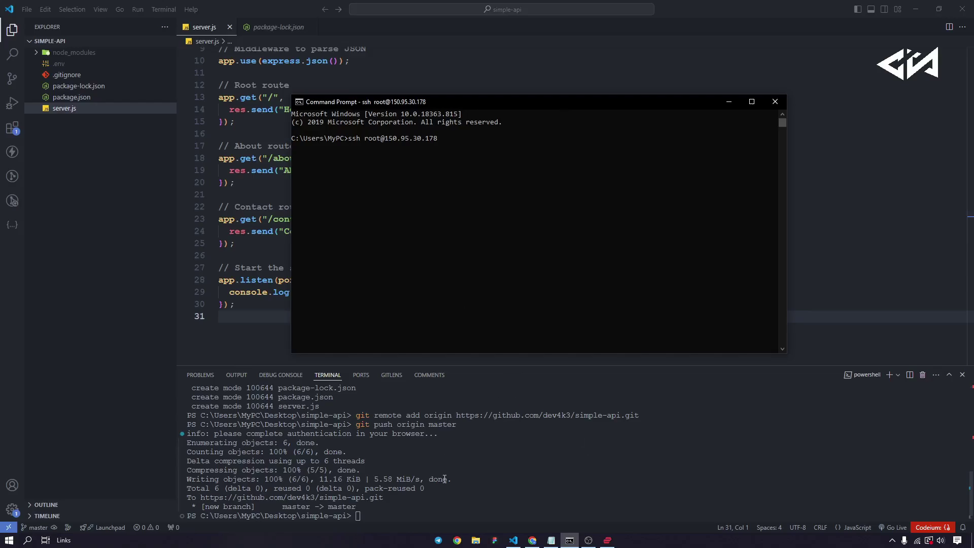
key(Return)
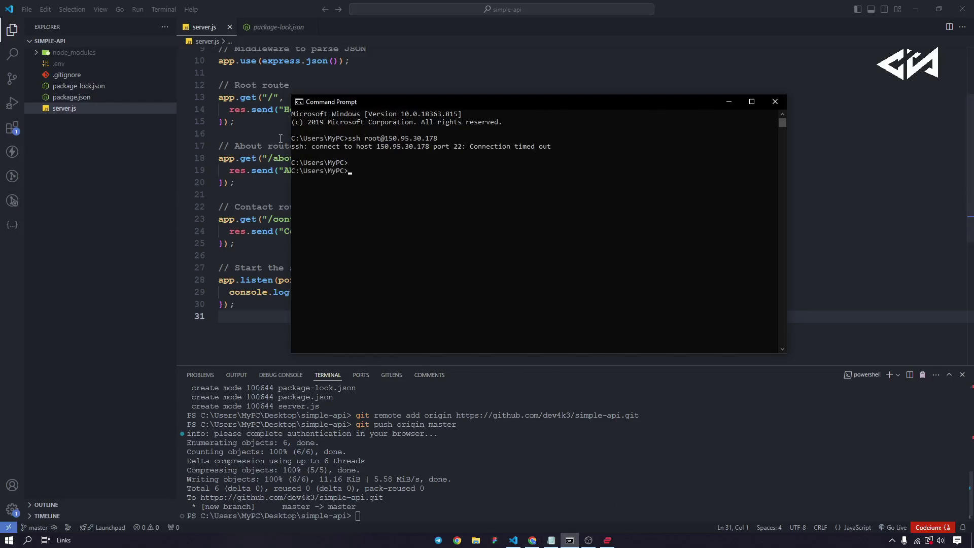
drag(478, 148, 578, 154)
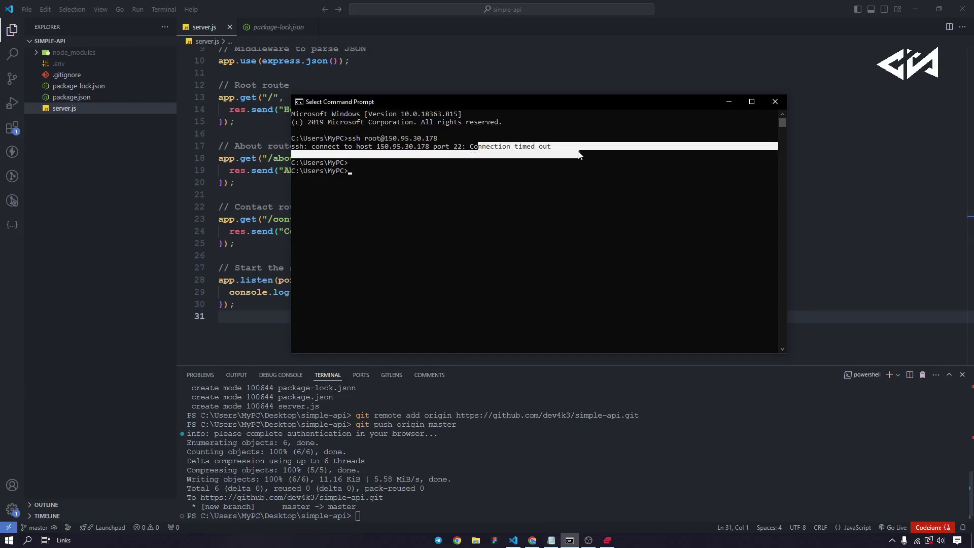
click(579, 154)
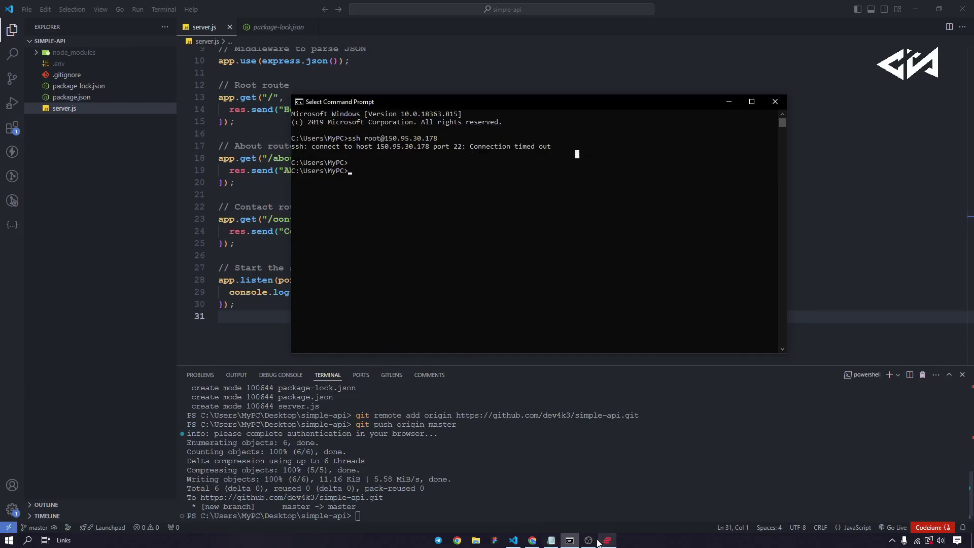
click(570, 540)
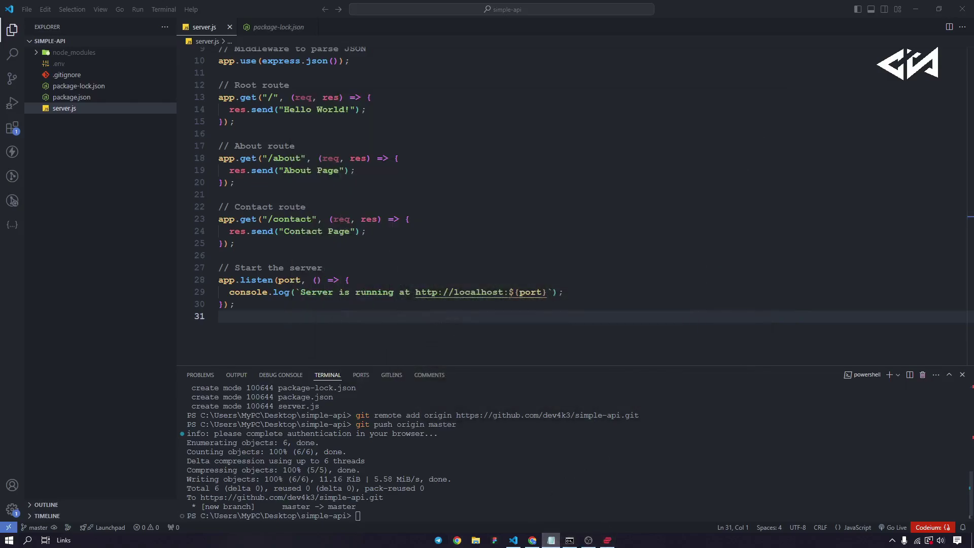
click(589, 541)
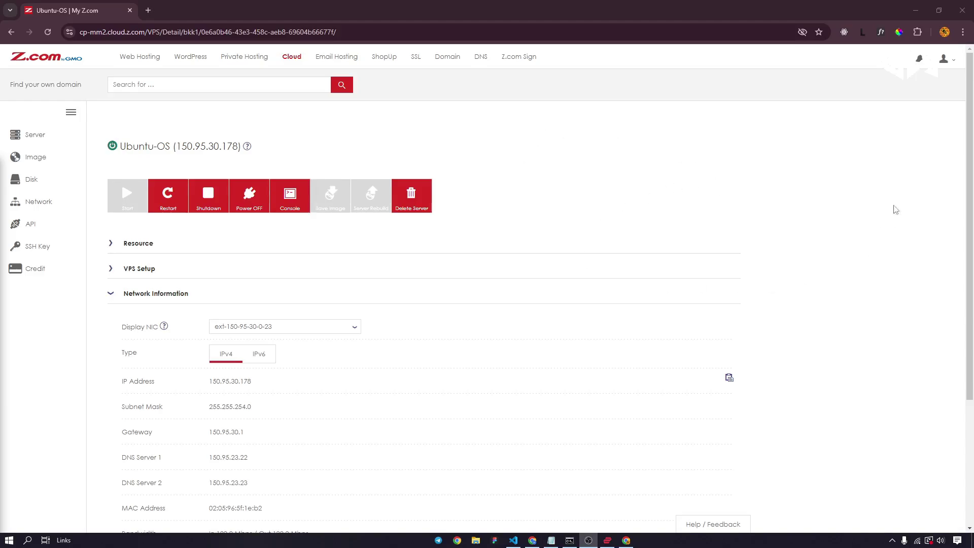
click(570, 540)
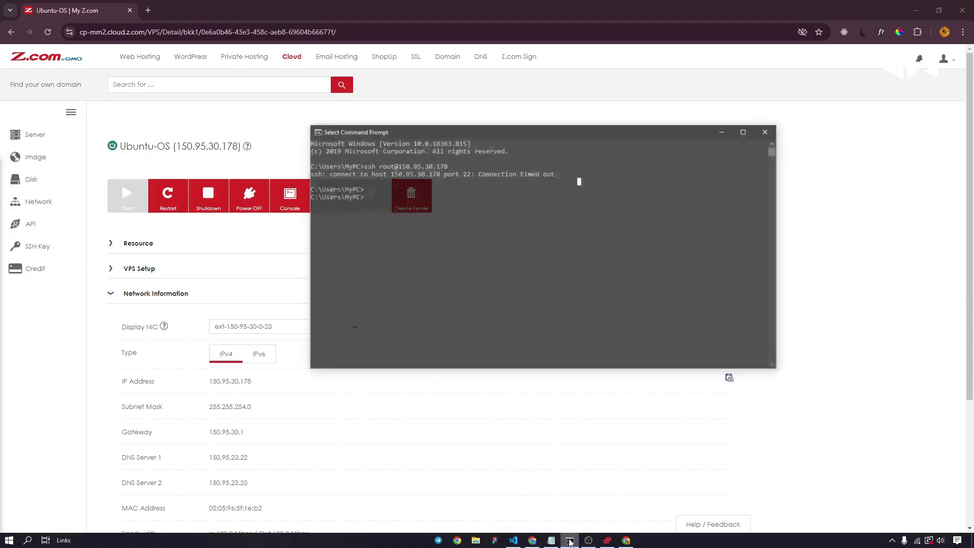
drag(473, 103, 573, 107)
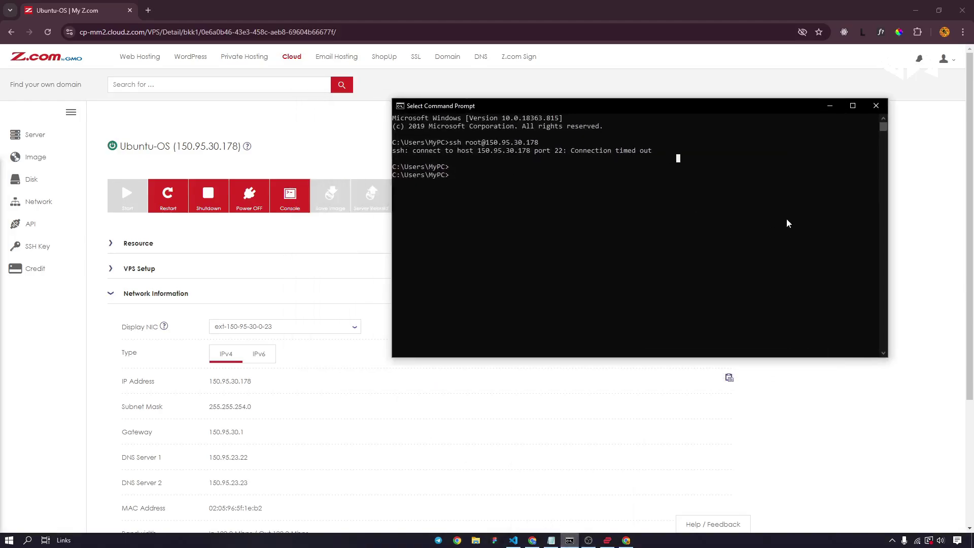
key(Up)
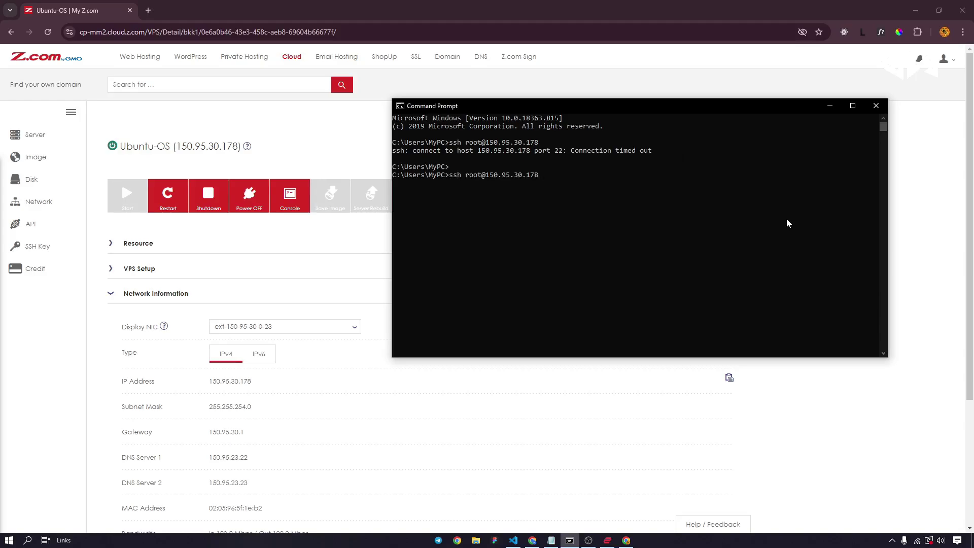
key(Return)
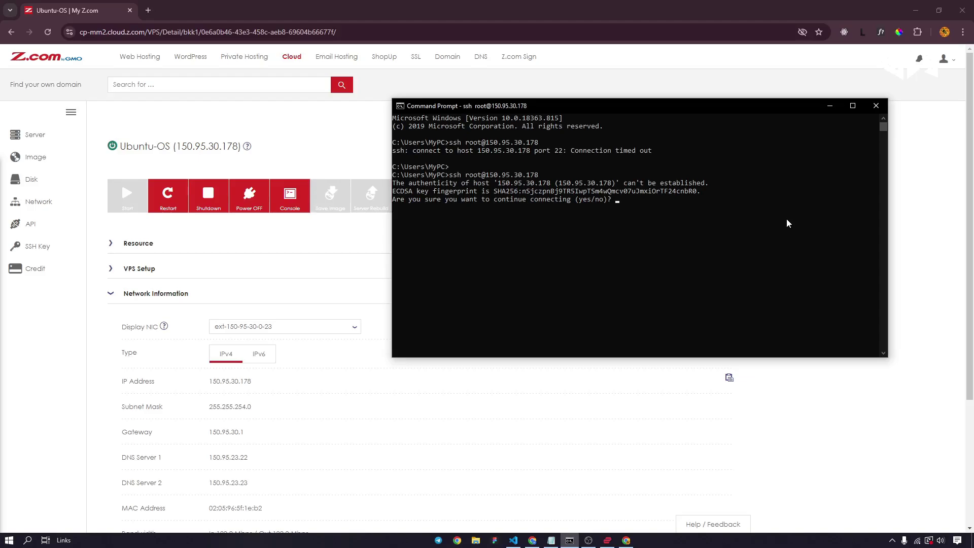
Step: Accept the host's key fingerprint with yes and log in to the server with the root account password
text(y)
key(Return)
text(yes' or 'no': yes)
key(Return)
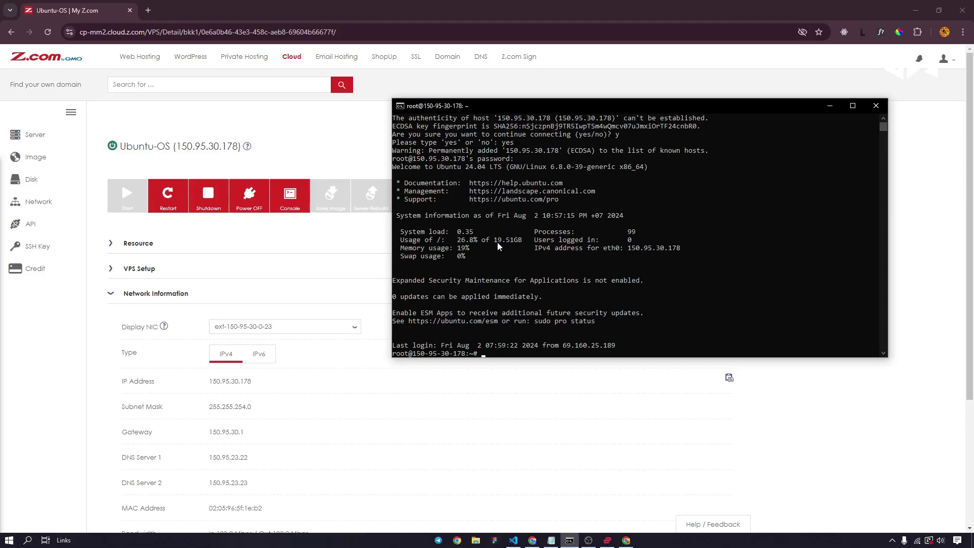
Step: Examine the Ubuntu login summary and move the terminal window clear of the server's network details
scroll(598, 199, down, 2)
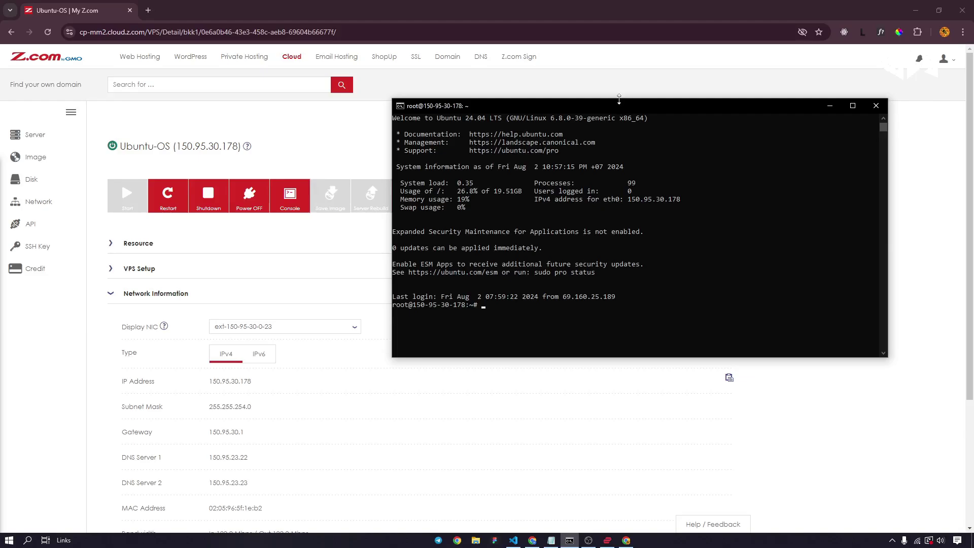
drag(615, 110, 563, 113)
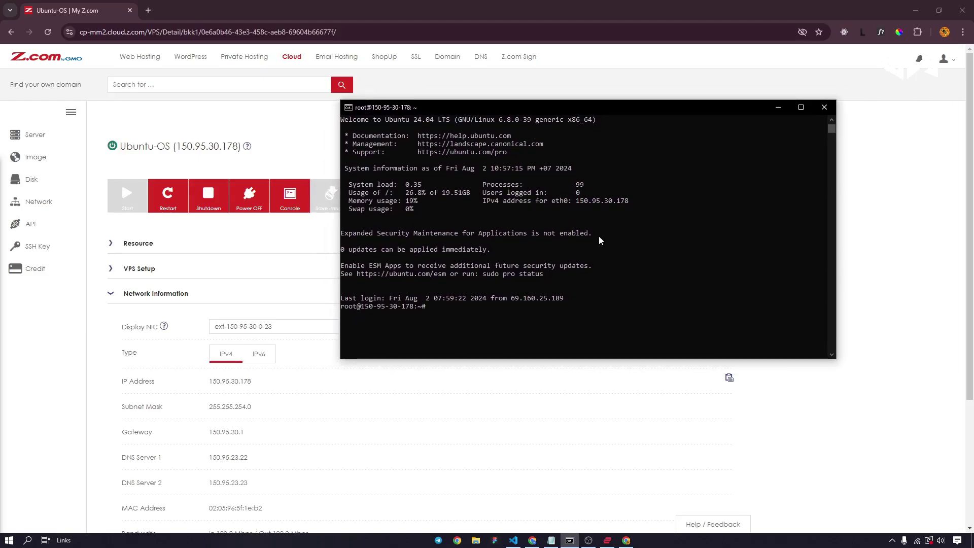
drag(571, 112, 645, 124)
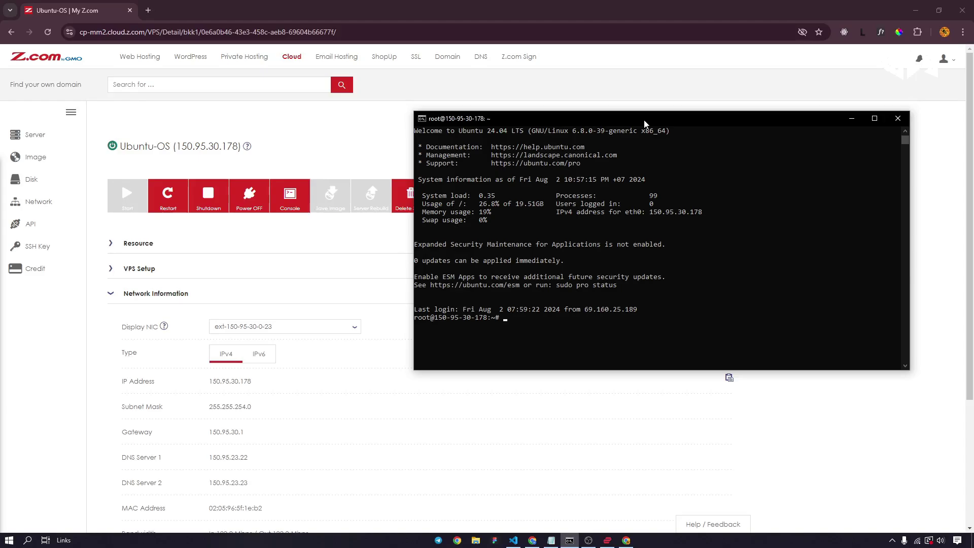
drag(646, 123, 643, 99)
click(805, 253)
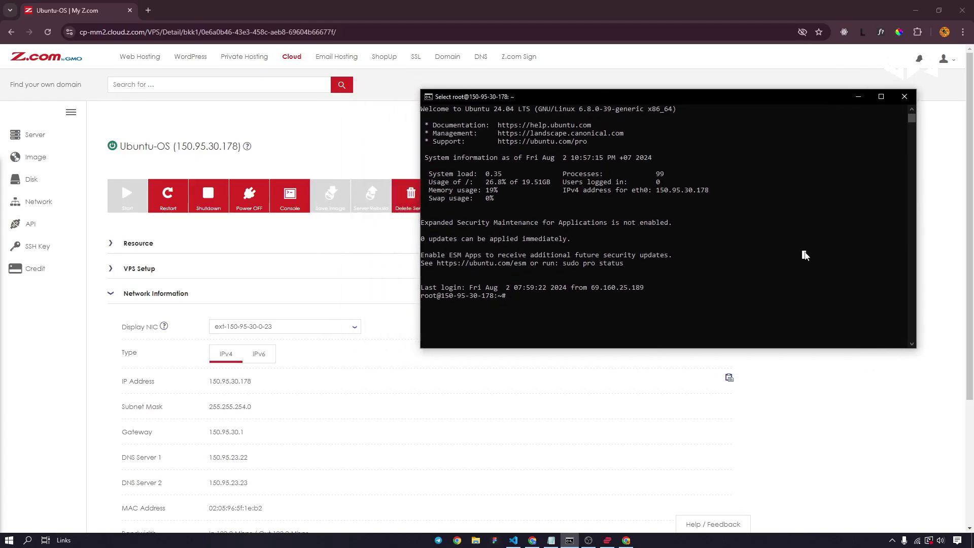
click(805, 254)
Step: Print the server's working directory with pwd and locate the Git installation with which git
text(pwdd)
key(BackSpace)
key(BackSpace)
text(d)
key(Return)
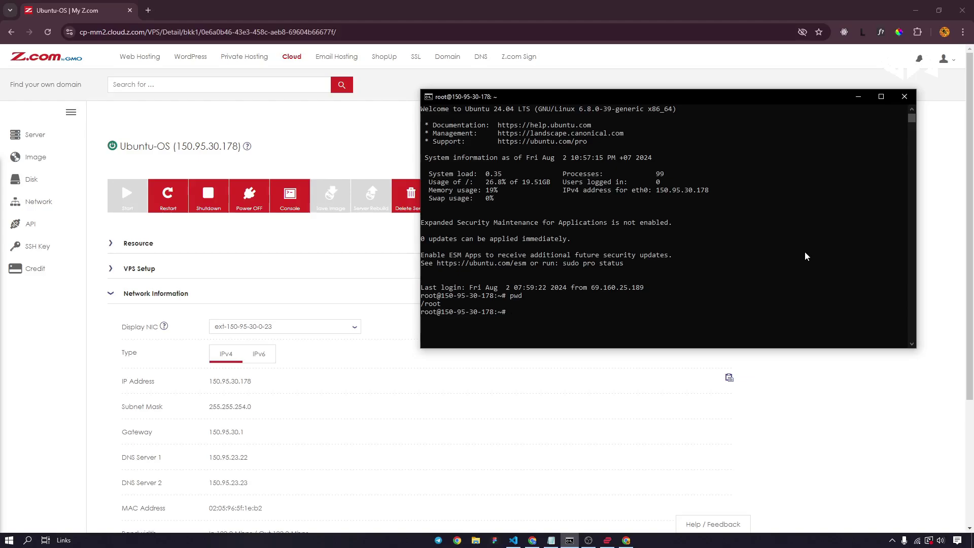
text(which git)
key(Return)
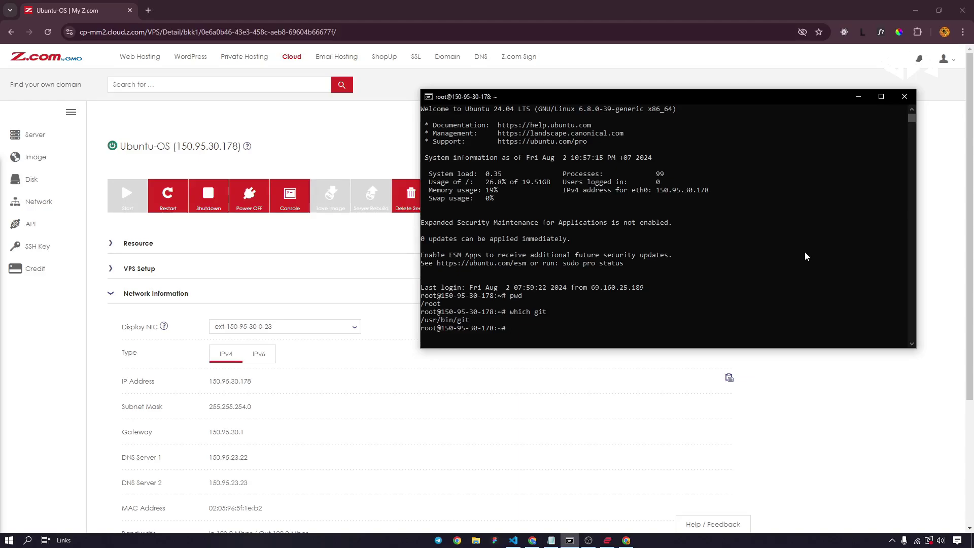
Step: Begin a git clone command at the server prompt without running it, and reposition the terminal window
text(git c)
key(BackSpace)
text(lone)
key(BackSpace)
key(BackSpace)
key(BackSpace)
key(BackSpace)
text(clone)
drag(647, 93, 616, 105)
drag(583, 112, 492, 128)
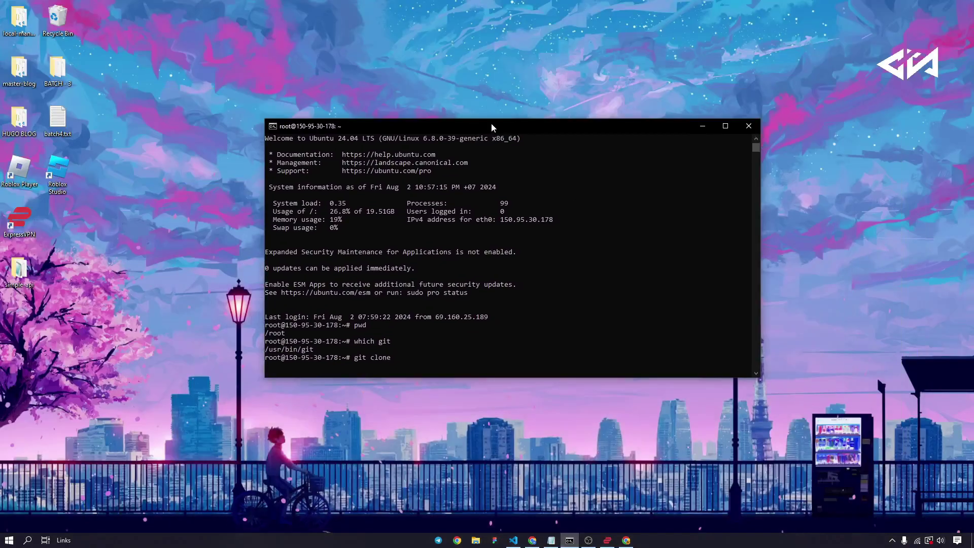
click(530, 541)
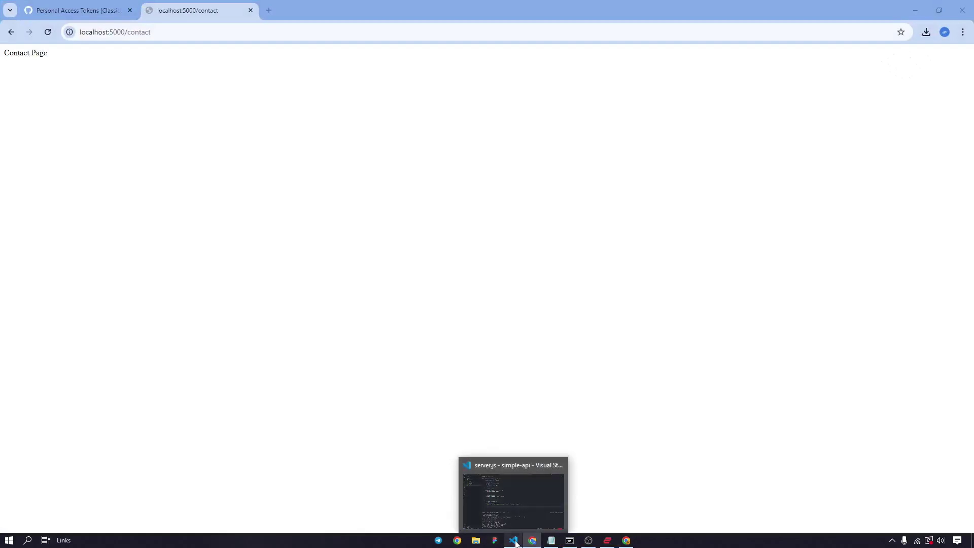
click(520, 543)
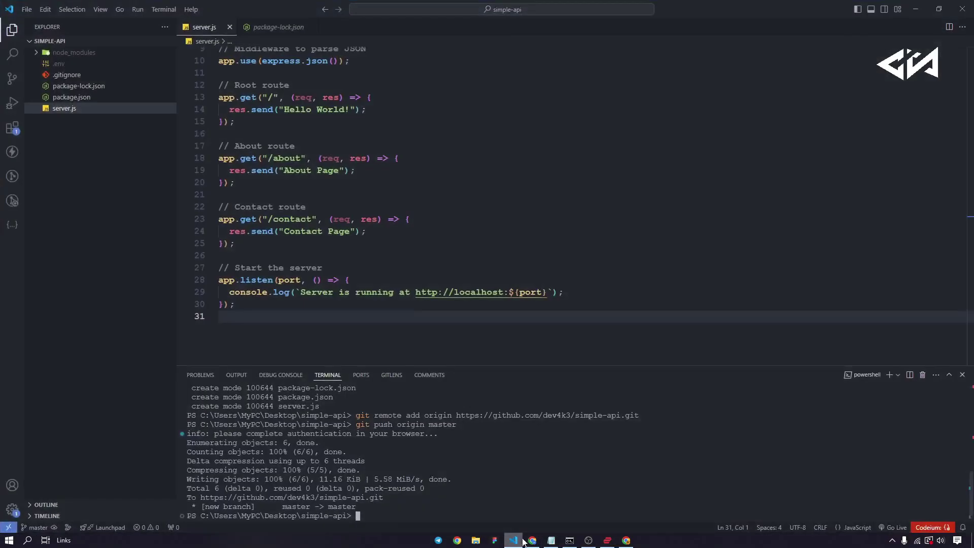
click(551, 541)
click(570, 540)
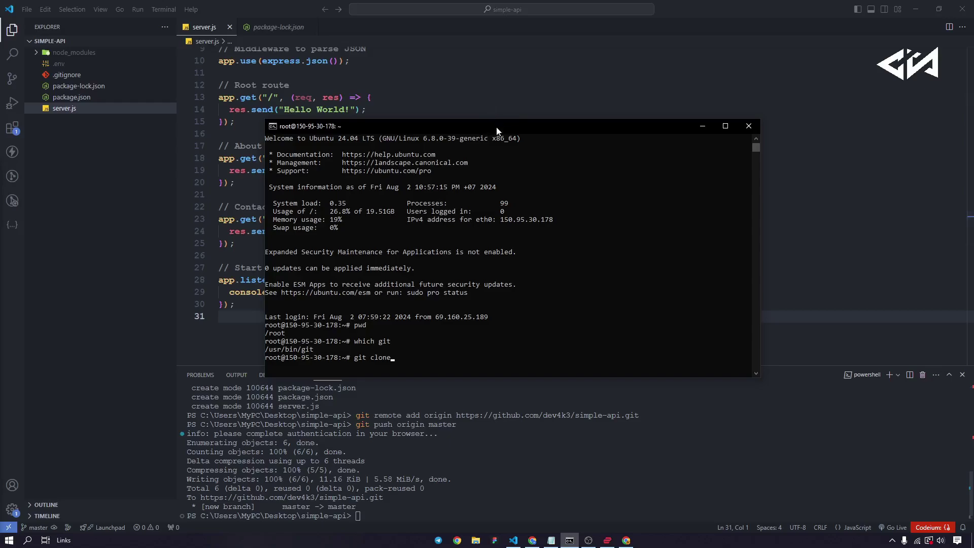
Step: Switch to Chrome, open the simple-api repository on GitHub, and copy its HTTPS clone URL
click(532, 540)
key(ctrl+1)
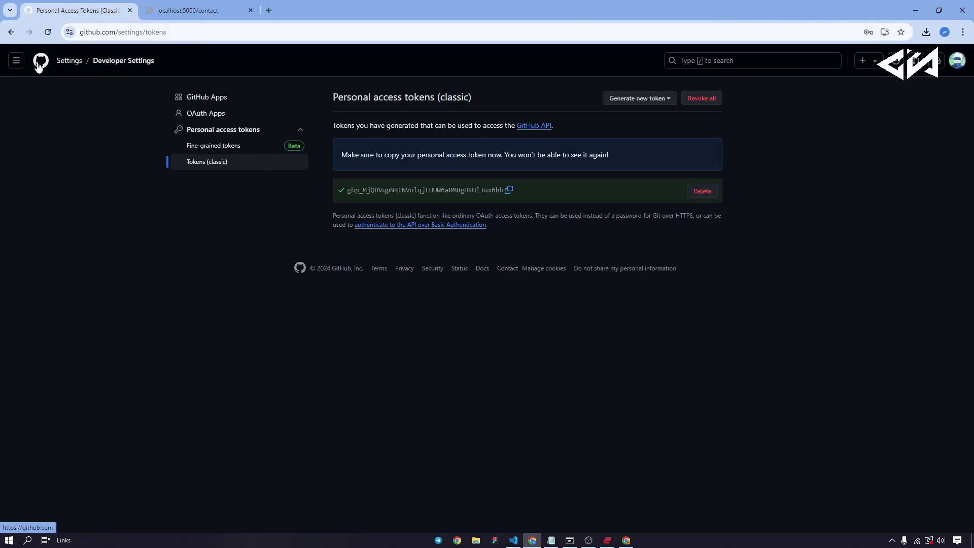
click(178, 147)
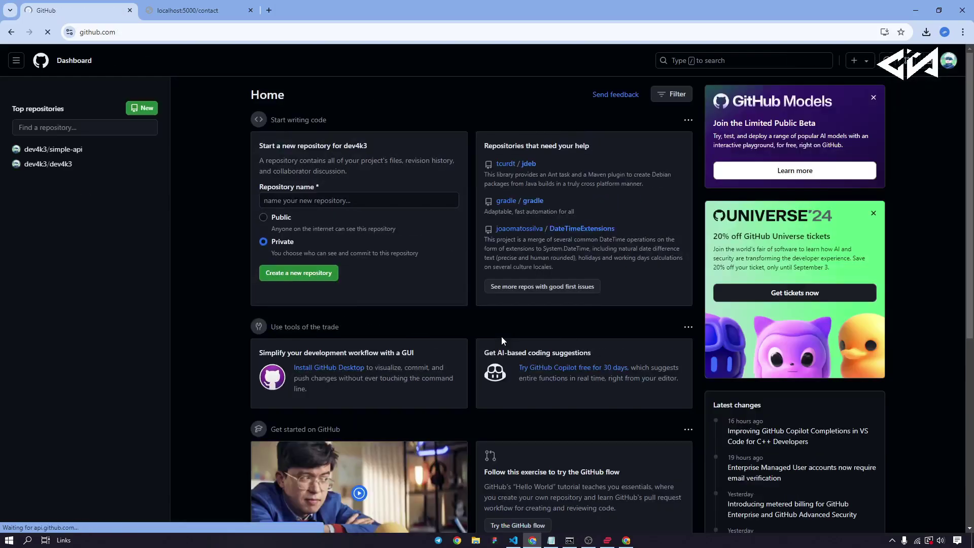
click(67, 151)
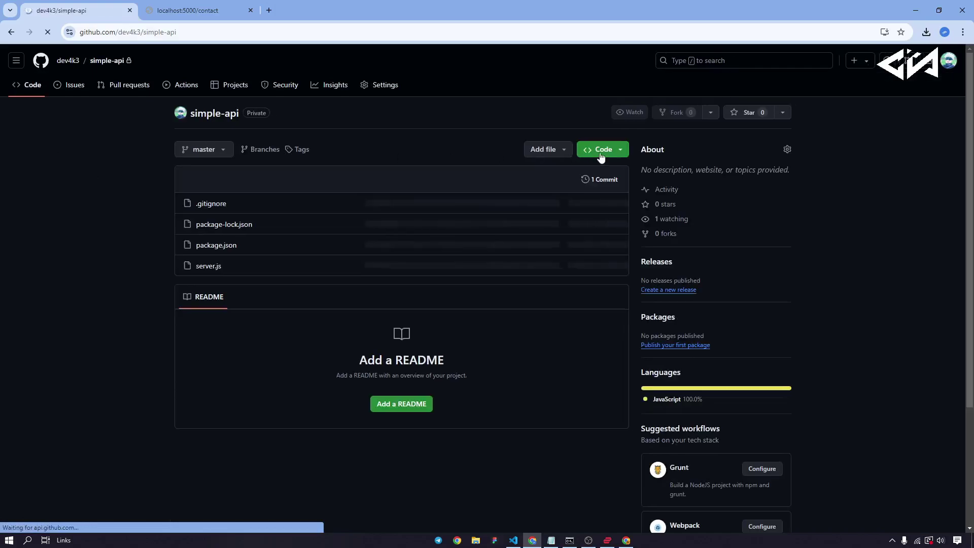
click(604, 149)
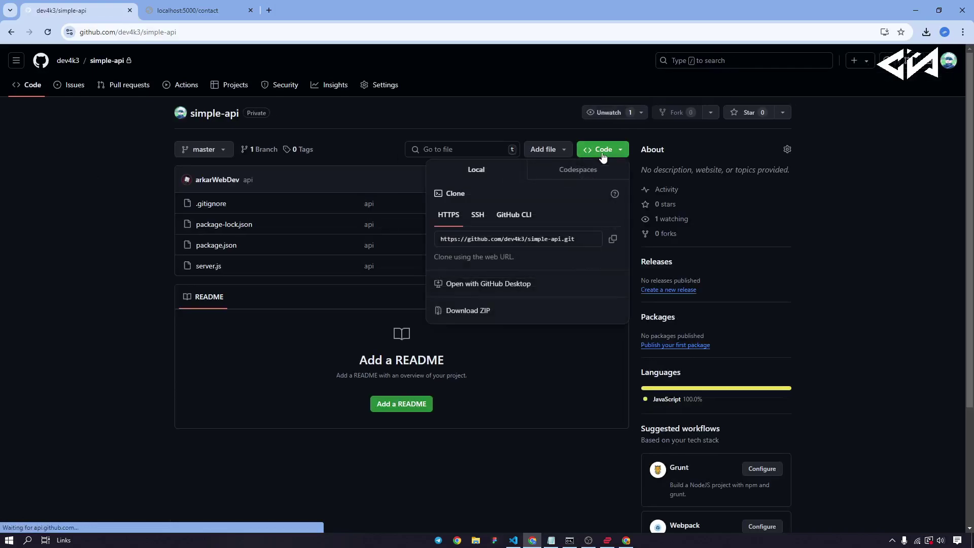
click(613, 239)
Step: Paste the copied clone URL into a new browser tab's address and insert the GitHub account's username and a colon before github.com
click(143, 6)
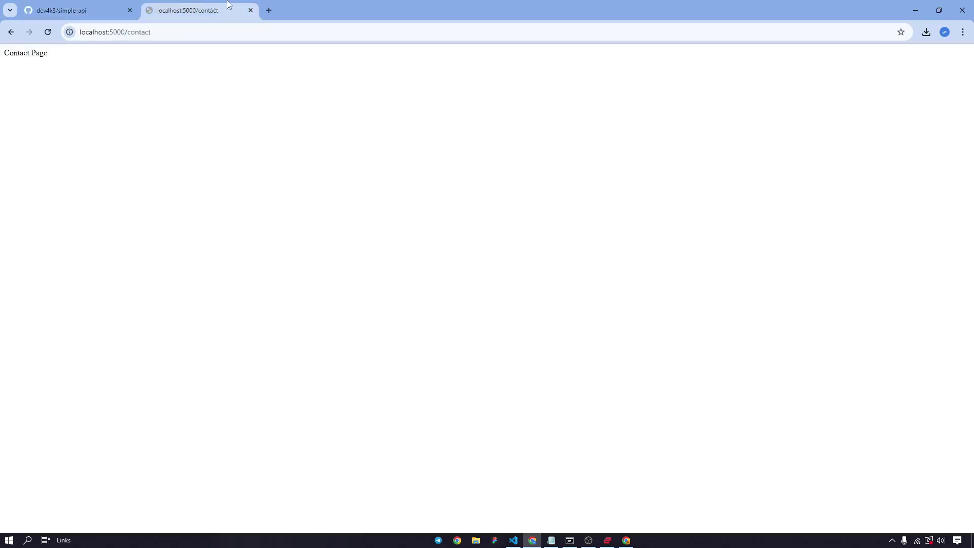
click(111, 5)
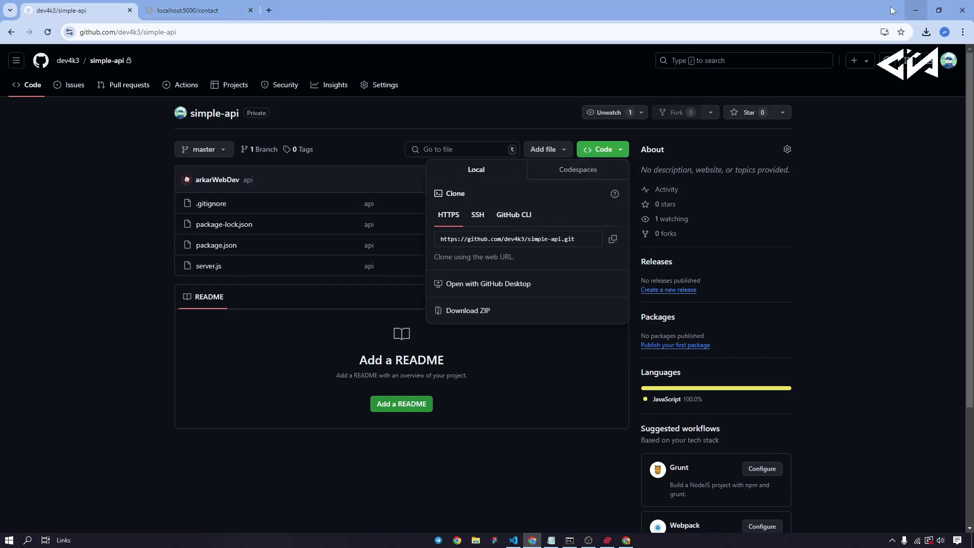
click(269, 10)
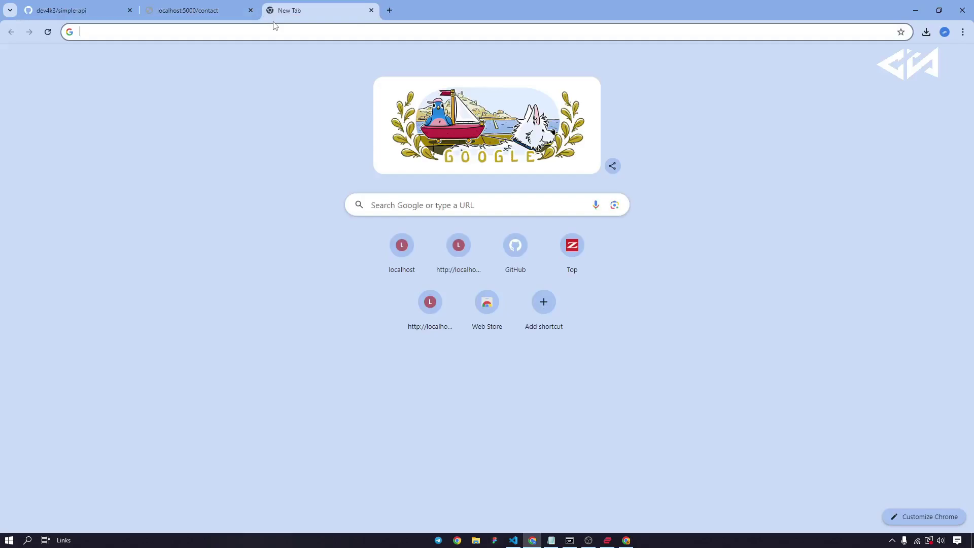
key(ctrl+v)
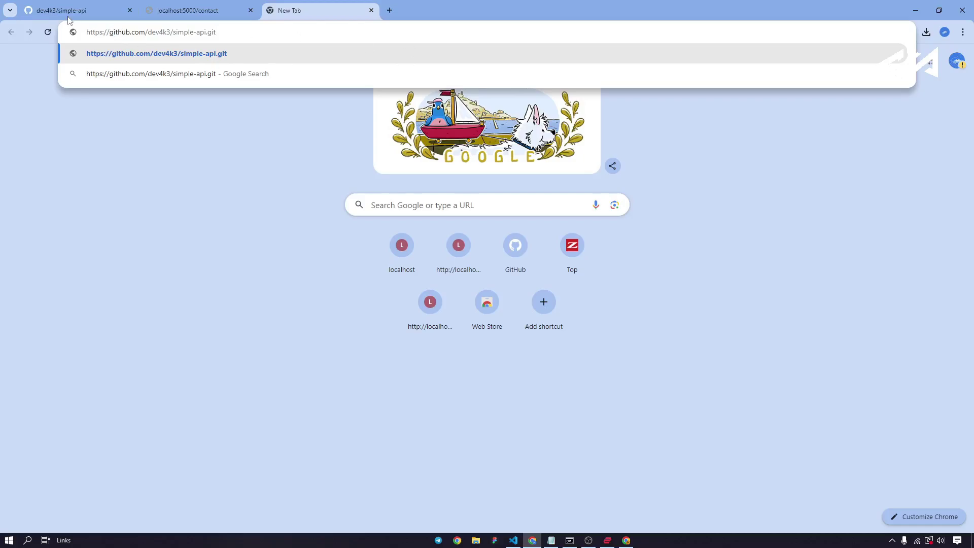
text(dev)
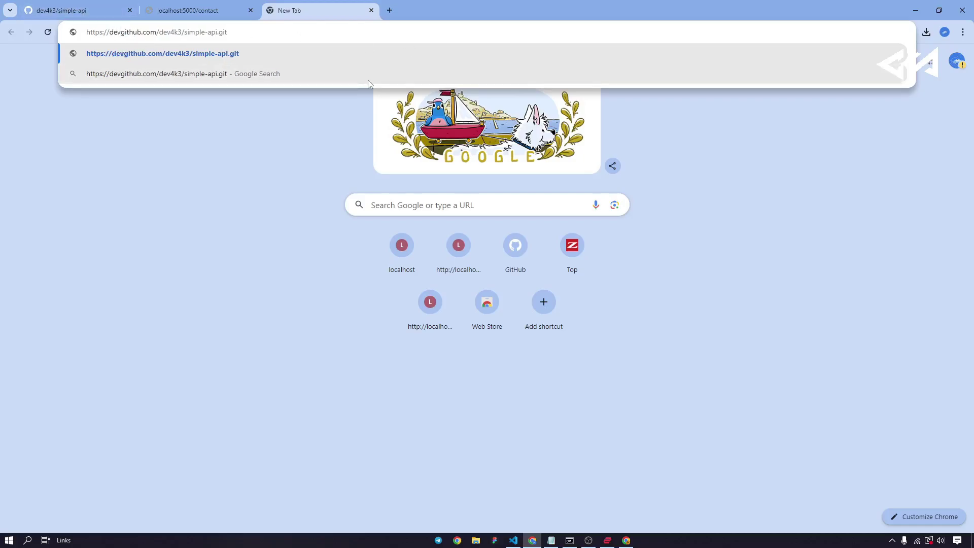
text(4k33)
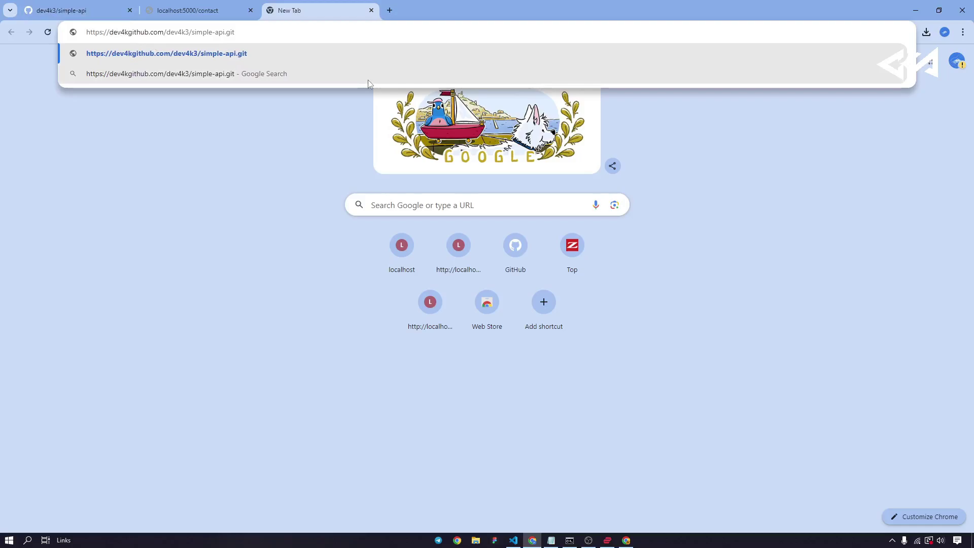
key(BackSpace)
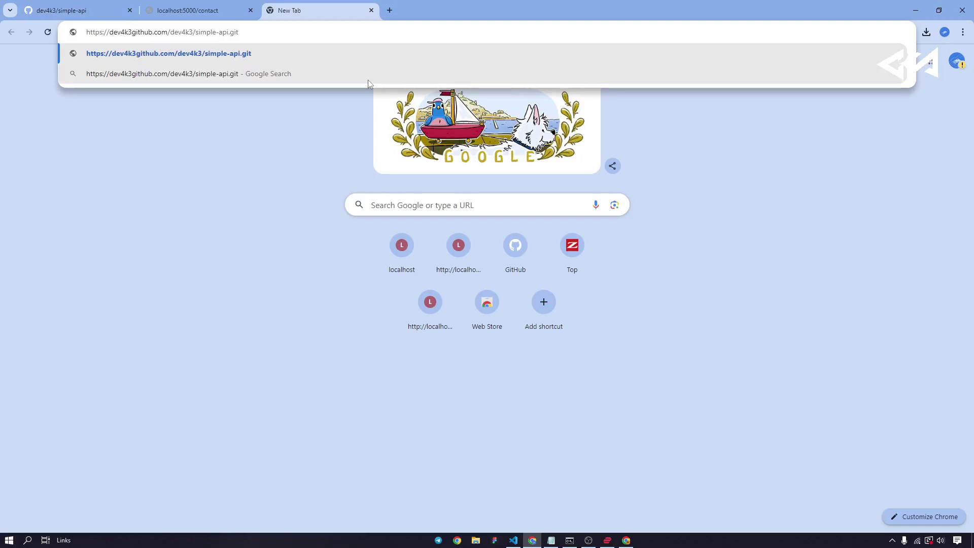
text(:)
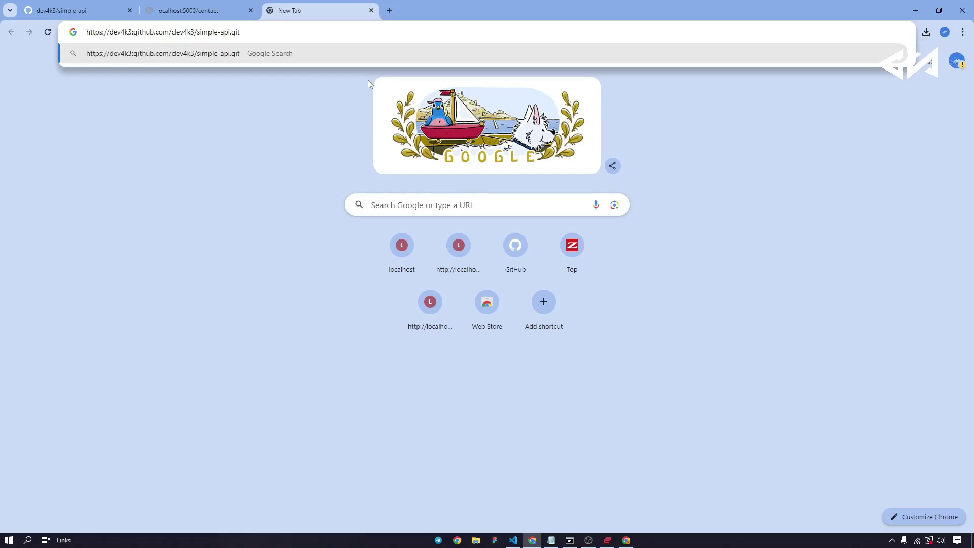
Step: Open the classic personal access tokens list in the GitHub account's developer settings
click(88, 4)
click(958, 63)
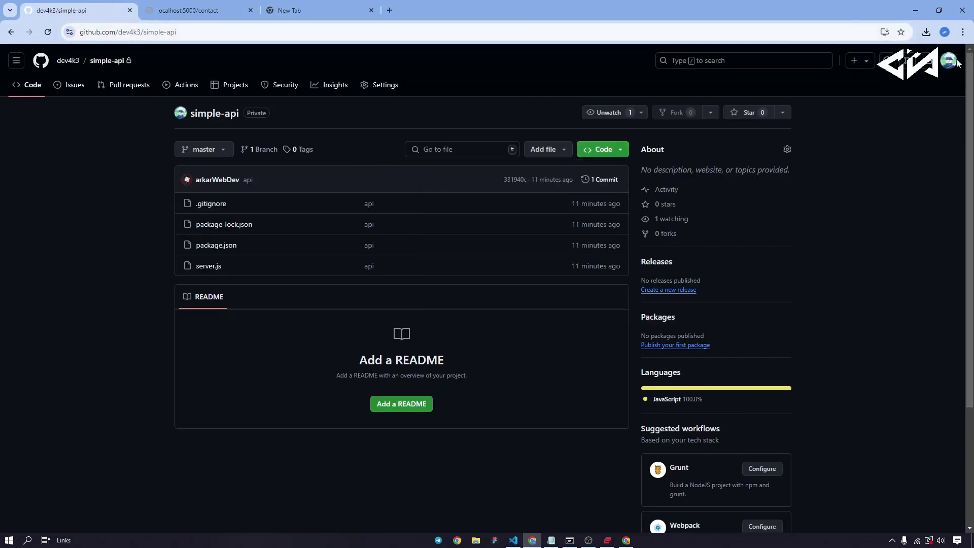
click(958, 63)
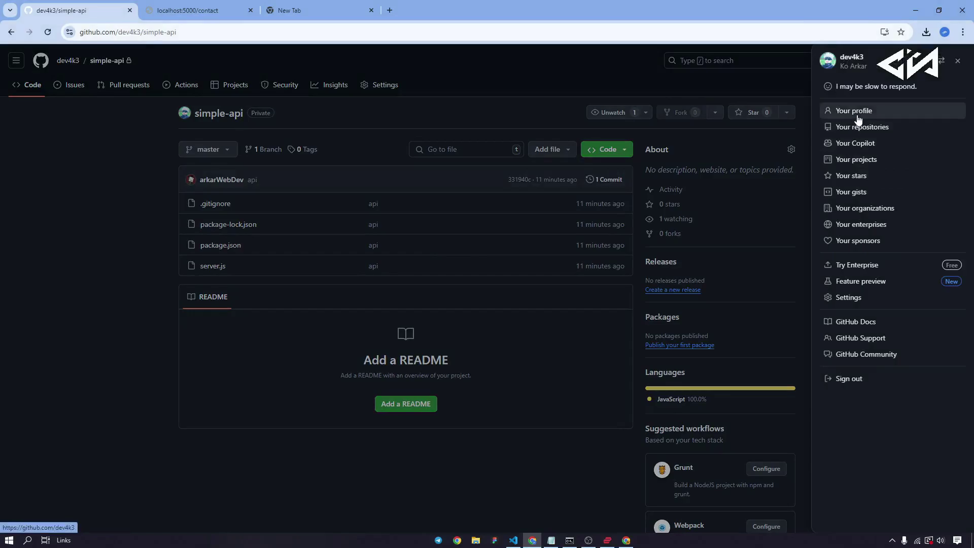
click(877, 297)
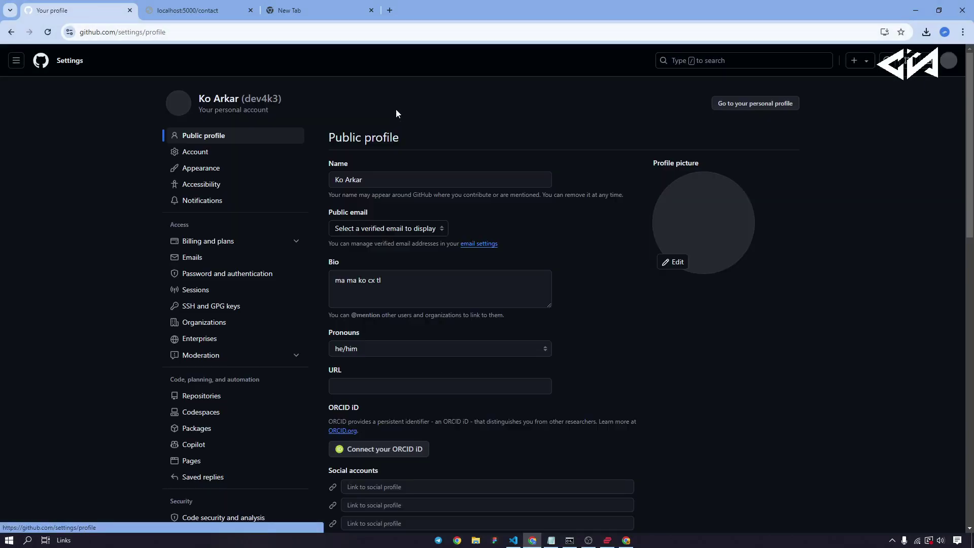
scroll(216, 334, down, 7)
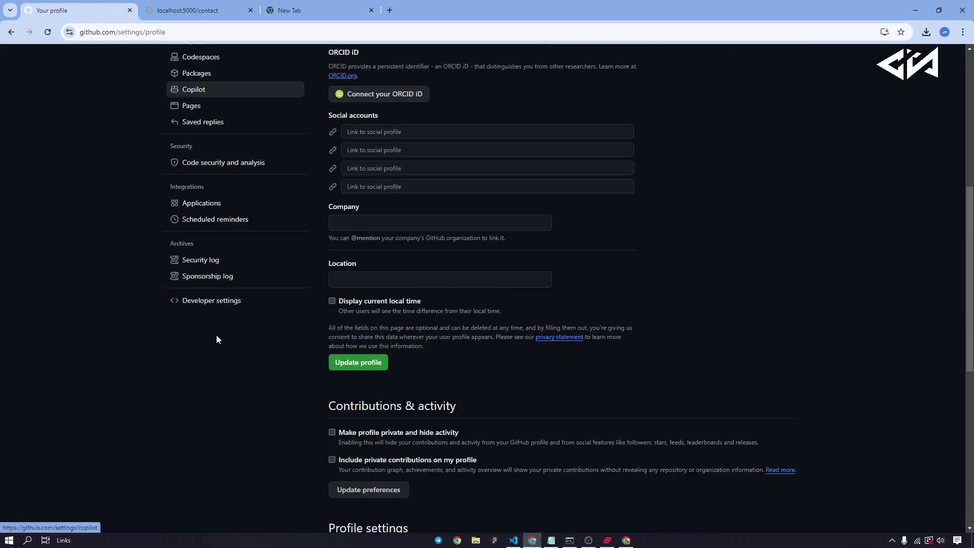
click(235, 302)
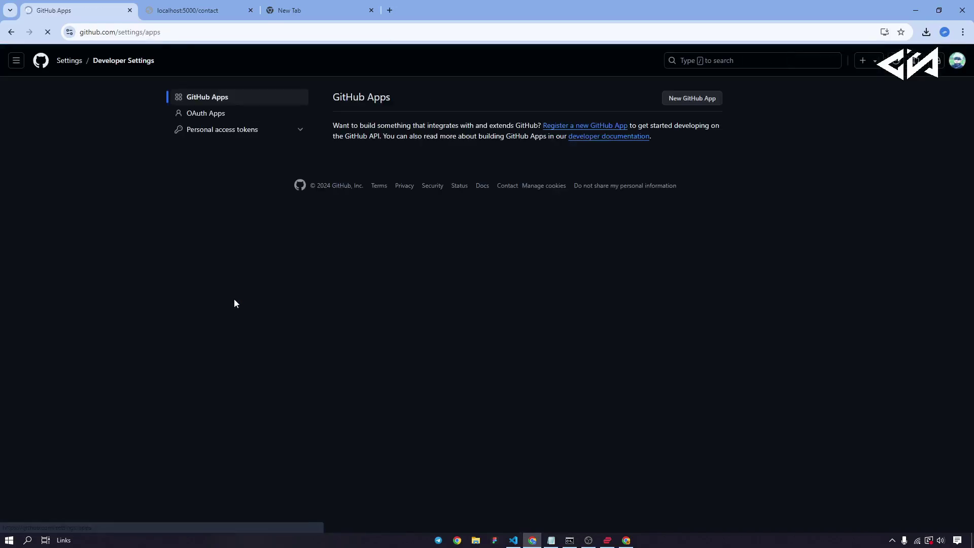
click(253, 133)
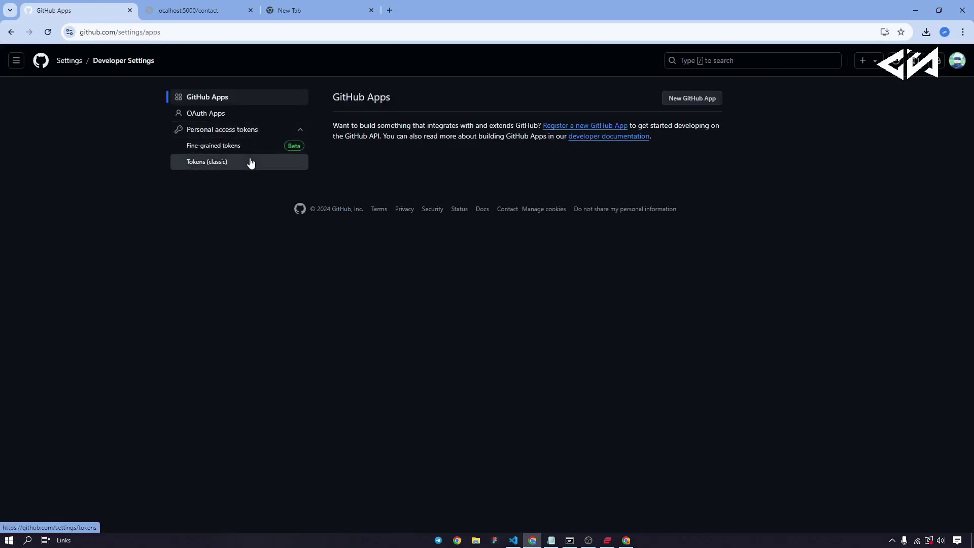
click(251, 163)
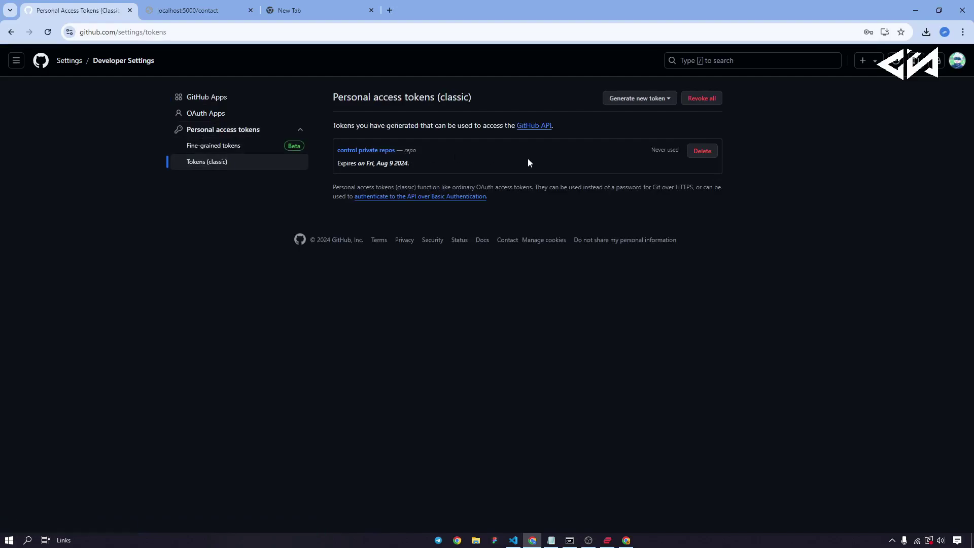
Step: Open the "control private repos" token, review its scopes, and save it with the repo scope selected
click(383, 151)
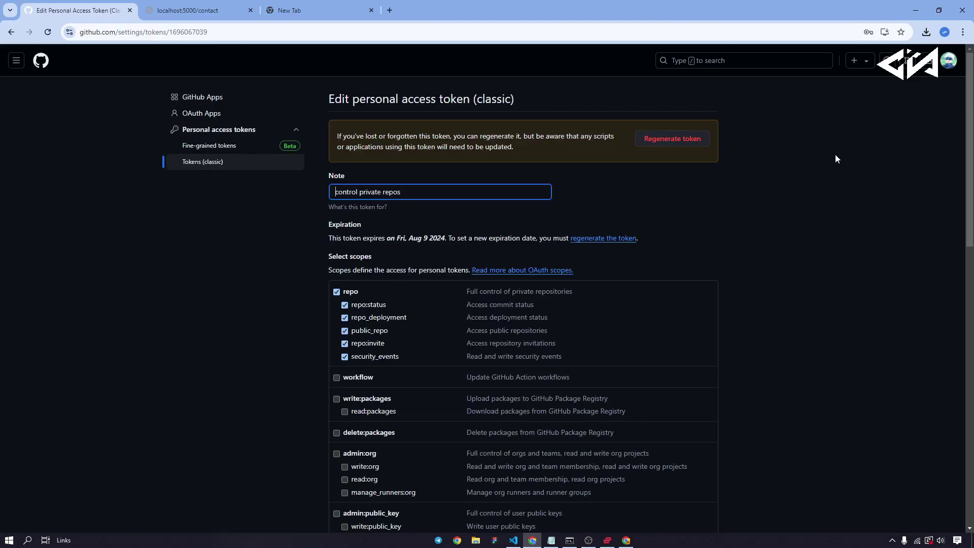
scroll(656, 177, down, 15)
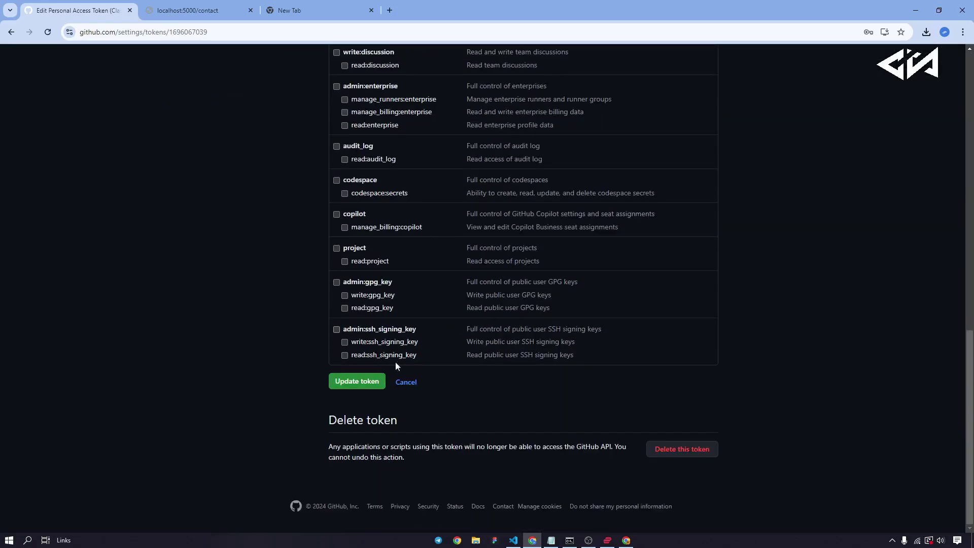
click(375, 382)
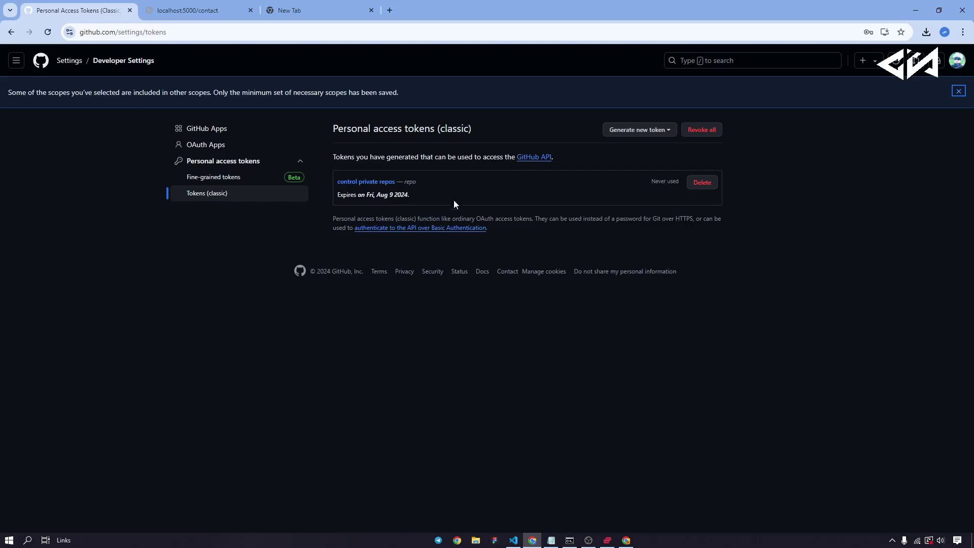
Step: Regenerate the "control private repos" token with an expiration of Aug 9 2024 and copy the new token
click(389, 188)
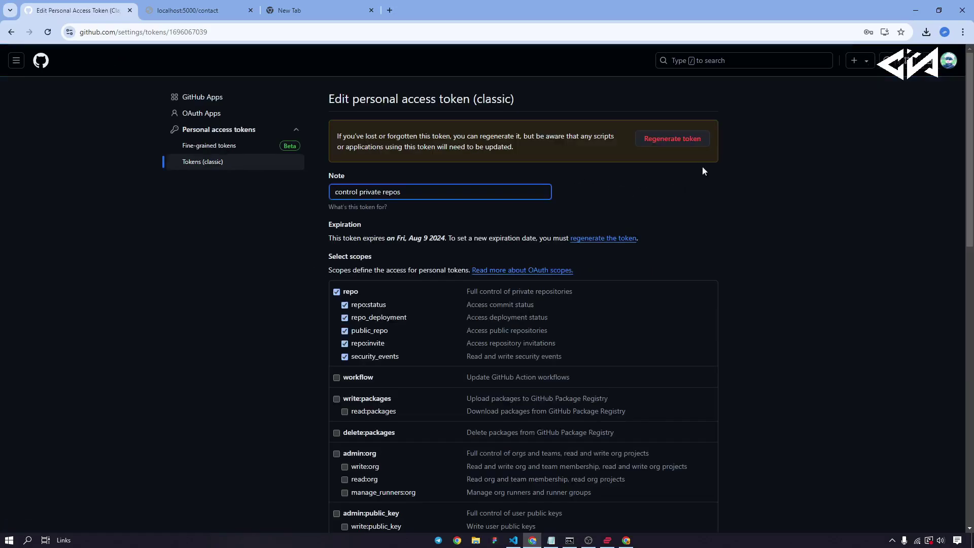
click(685, 147)
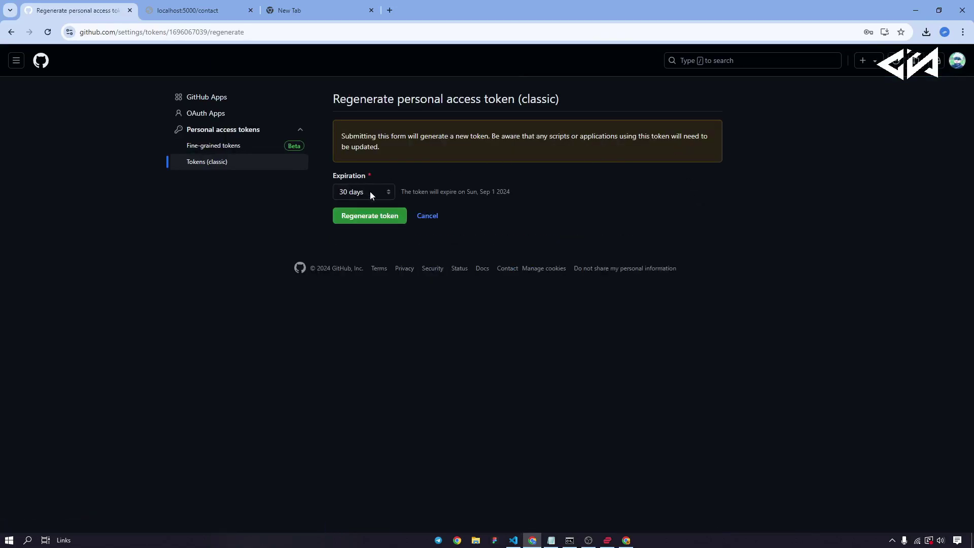
click(369, 192)
click(372, 205)
click(391, 216)
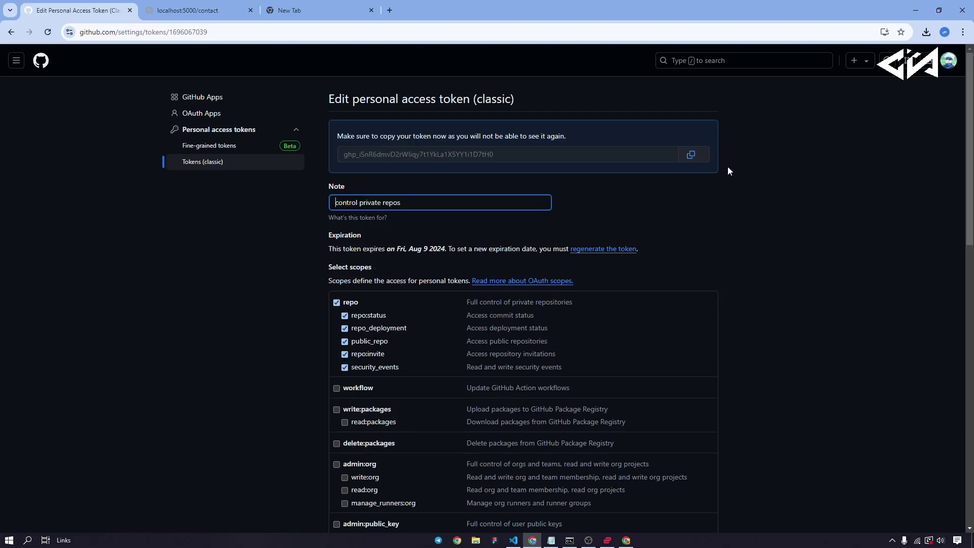
click(690, 154)
Step: Paste the personal access token after the username in the drafted clone URL and add @ before github.com
click(193, 9)
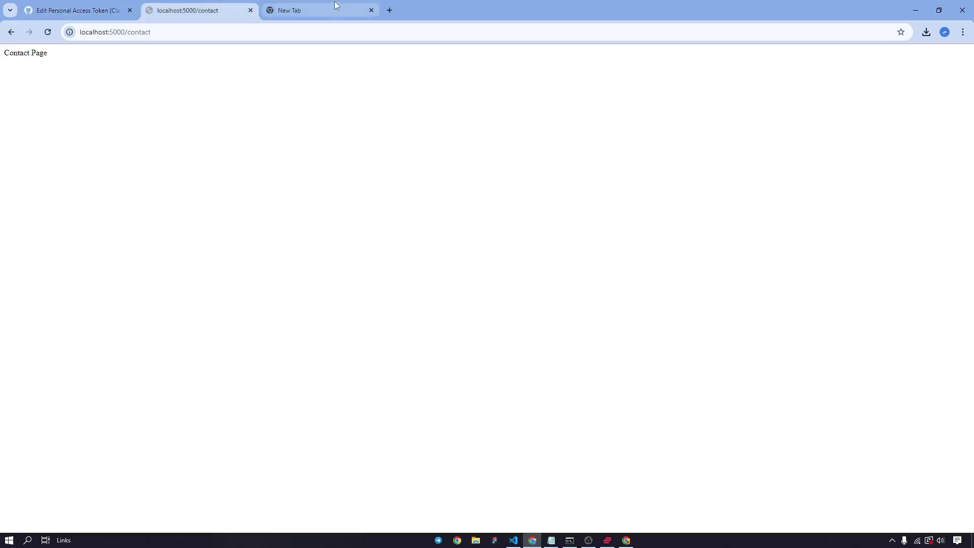
click(333, 4)
click(213, 9)
click(300, 10)
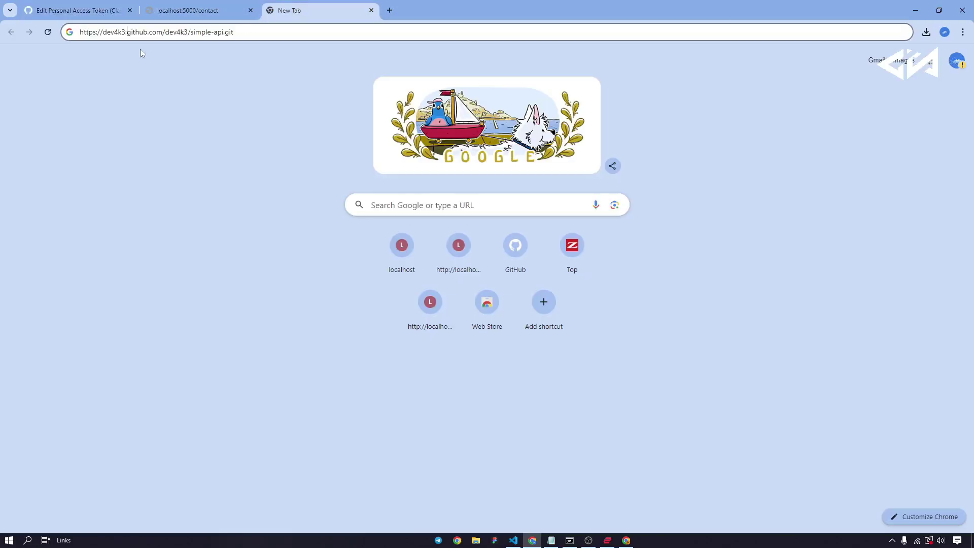
key(ctrl+v)
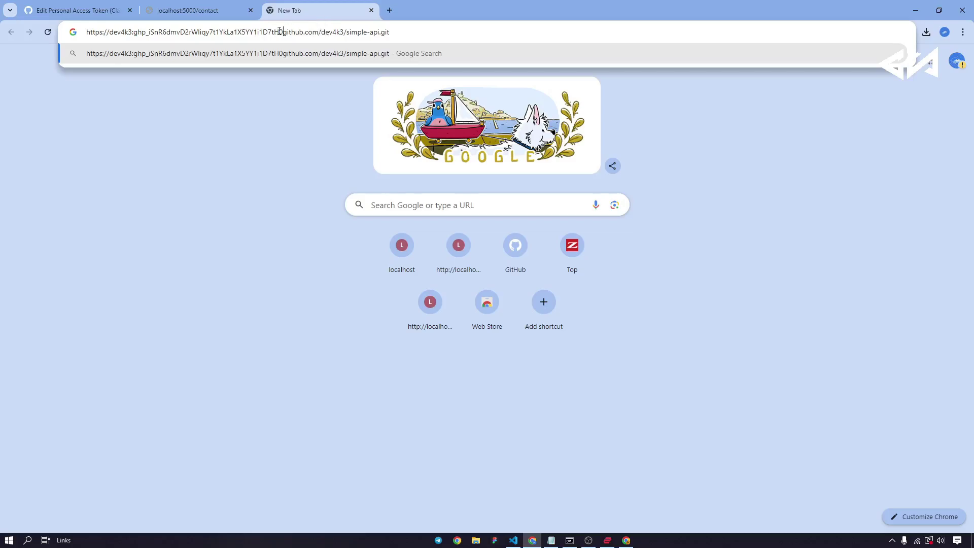
text(@)
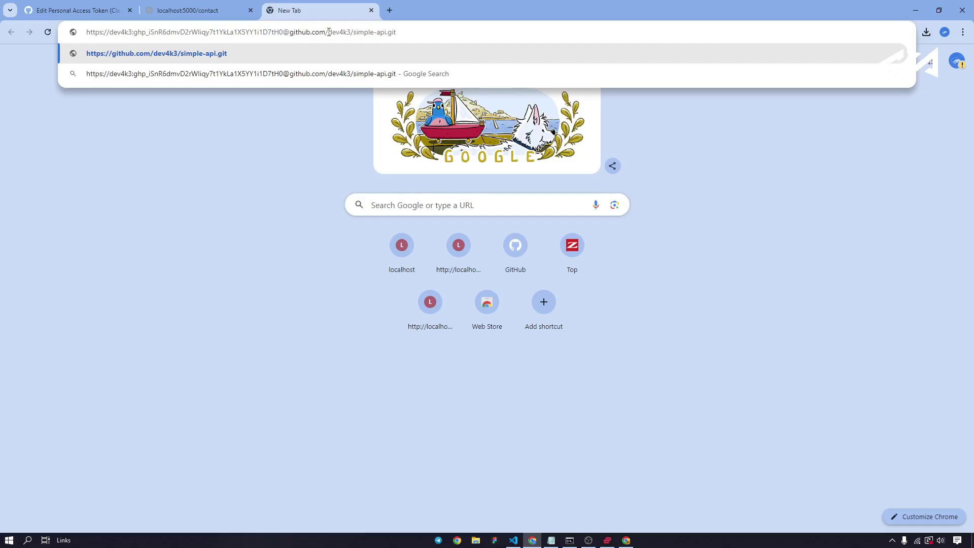
Step: Cut the completed clone URL from the address and close the scratch browser tab
drag(329, 32, 351, 34)
click(414, 32)
drag(414, 32, 81, 33)
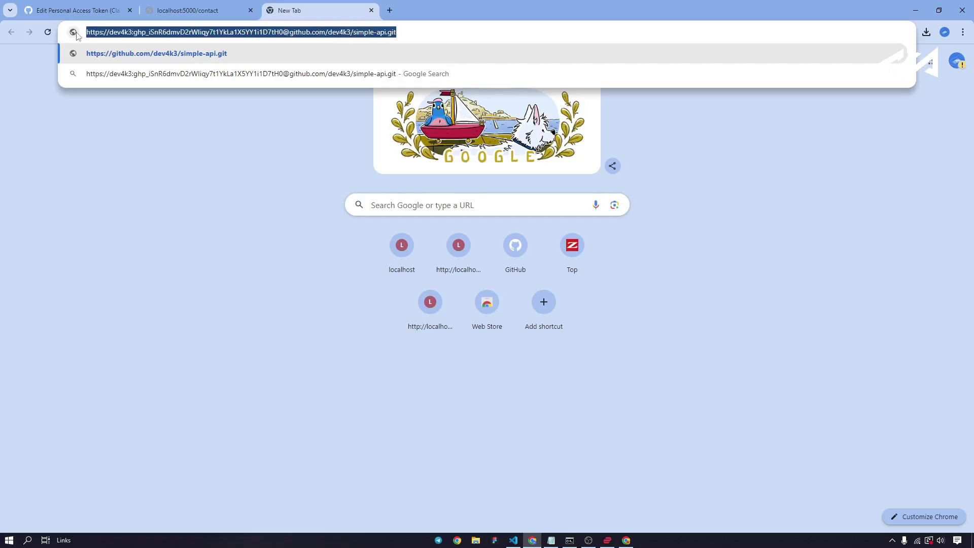
key(ctrl+x)
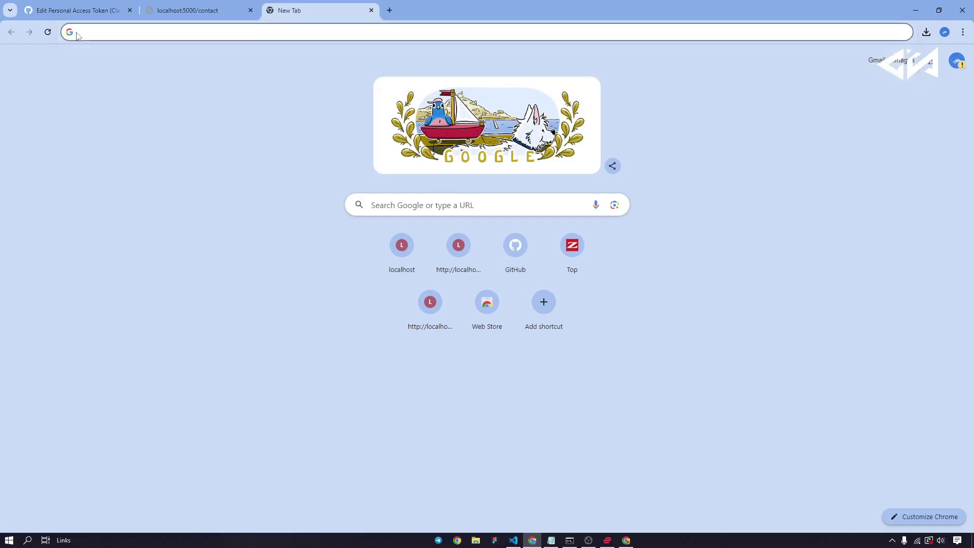
click(372, 10)
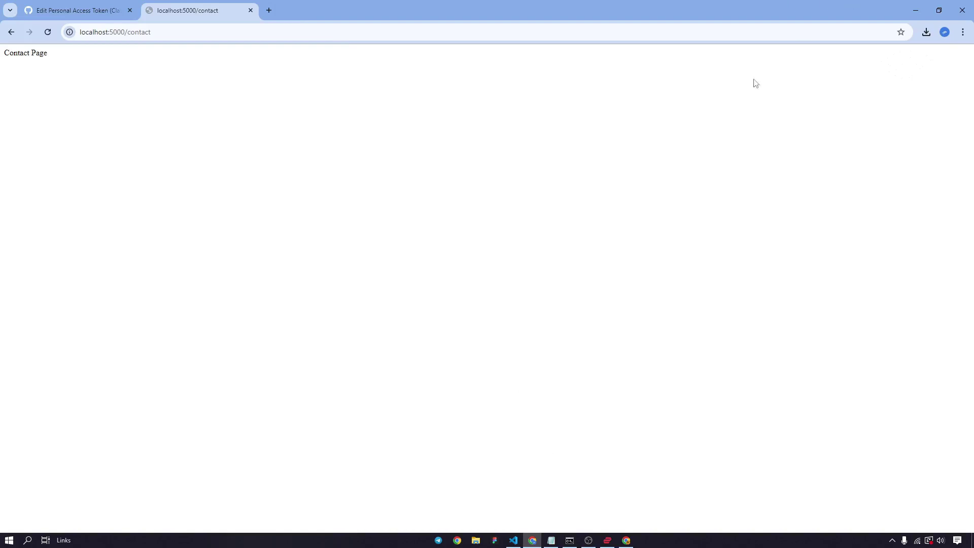
Step: Switch to the server terminal and run the pending git clone command with the token-authenticated simple-api URL
click(569, 540)
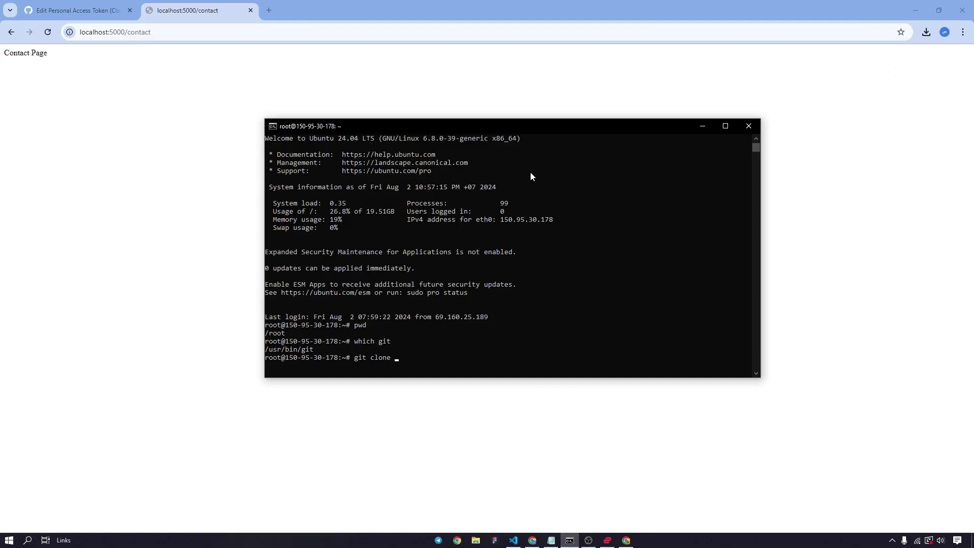
right_click(517, 319)
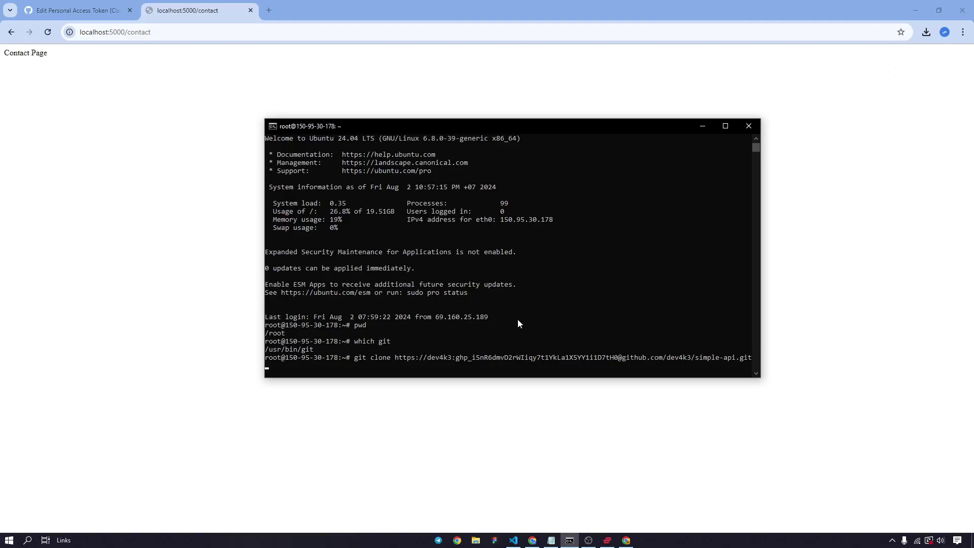
key(Return)
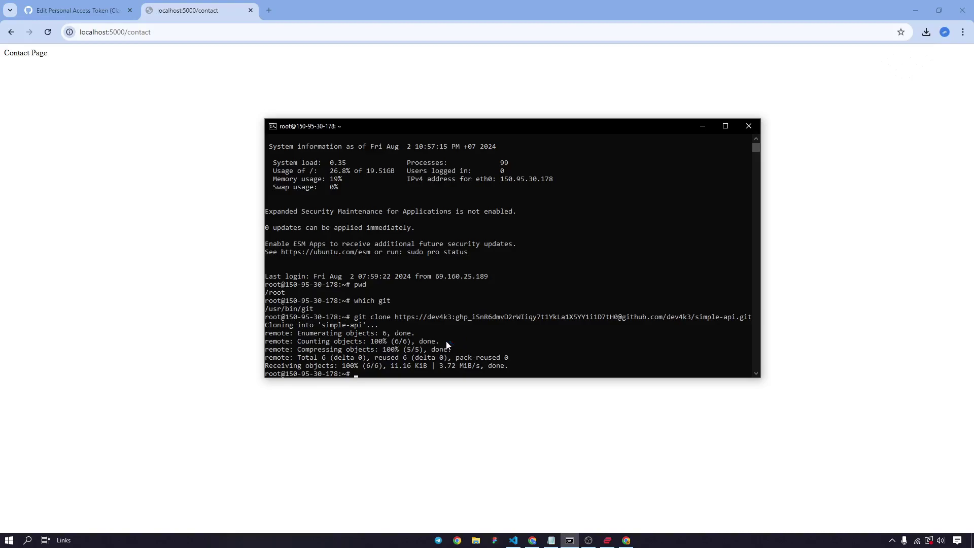
Step: List the server's current directory with ls and highlight the simple-api folder
text(ls)
key(Return)
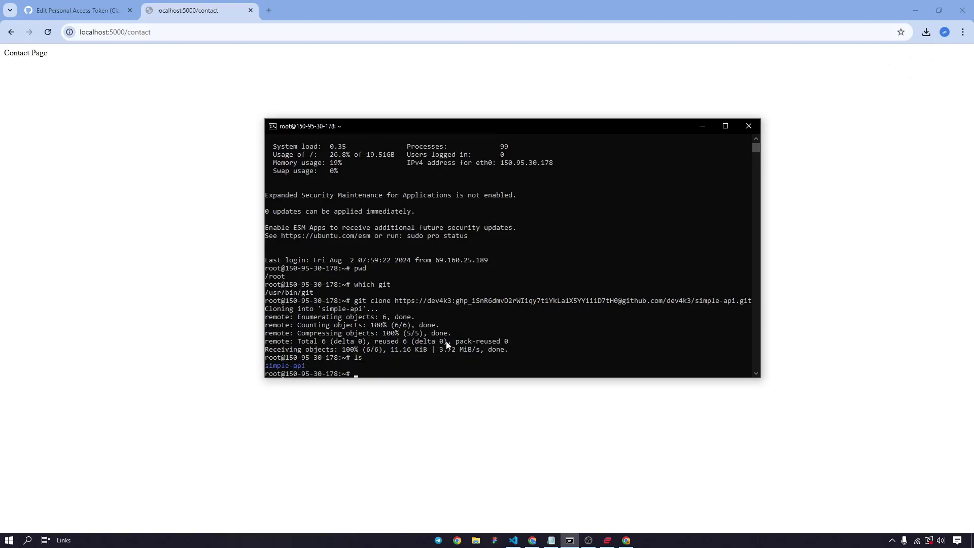
drag(305, 362, 266, 365)
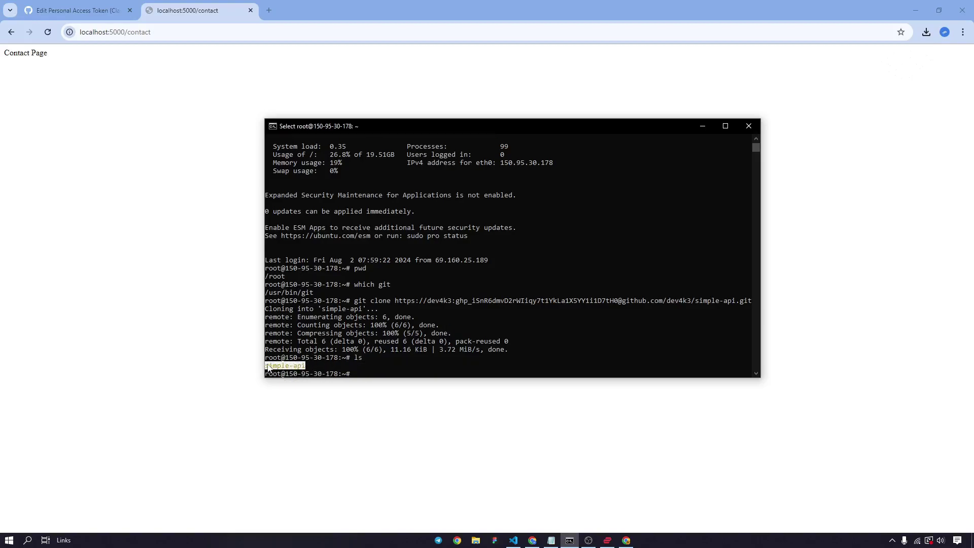